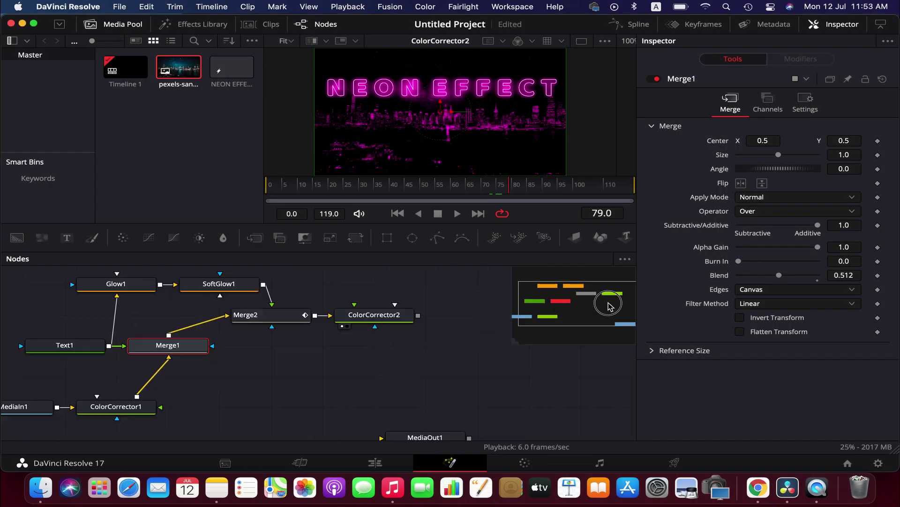
# Play the neon effect clip from the start on the Edit page with looping enabled.
pyautogui.click(375, 462)
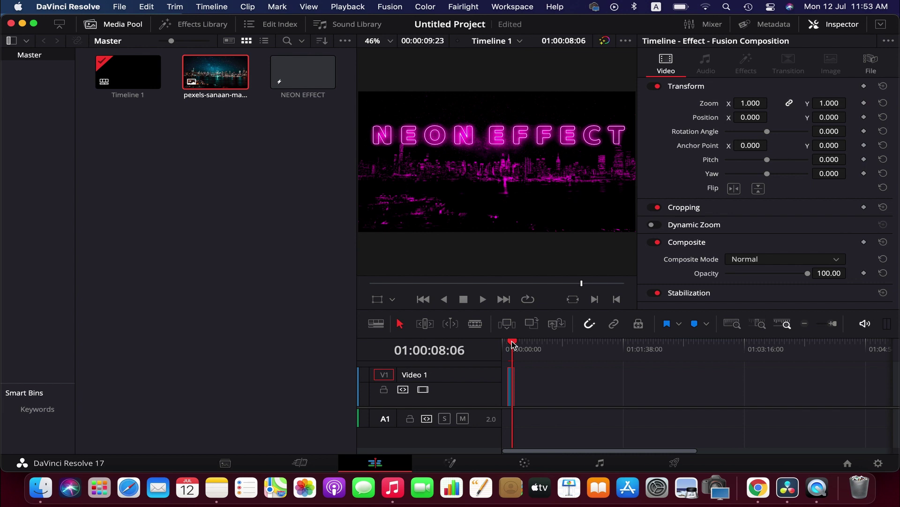
pyautogui.press('Home')
pyautogui.click(528, 302)
pyautogui.click(507, 348)
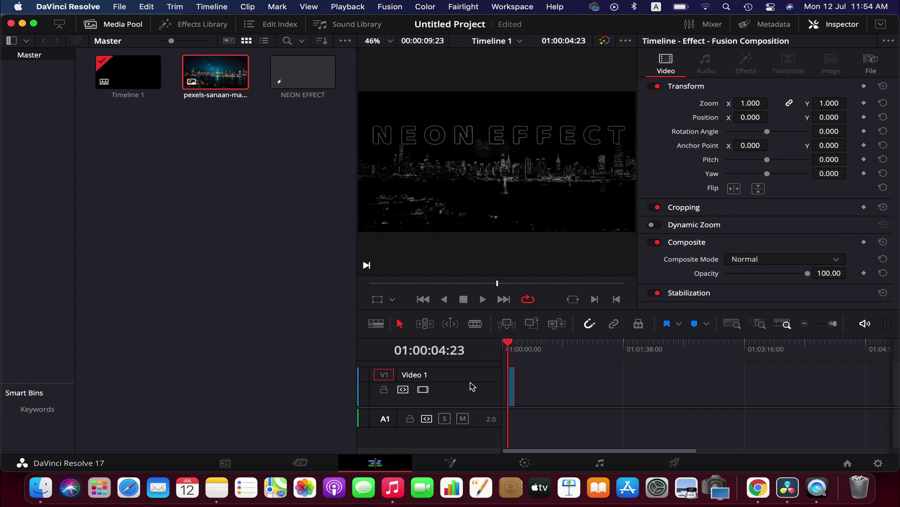
pyautogui.press('space')
pyautogui.click(112, 24)
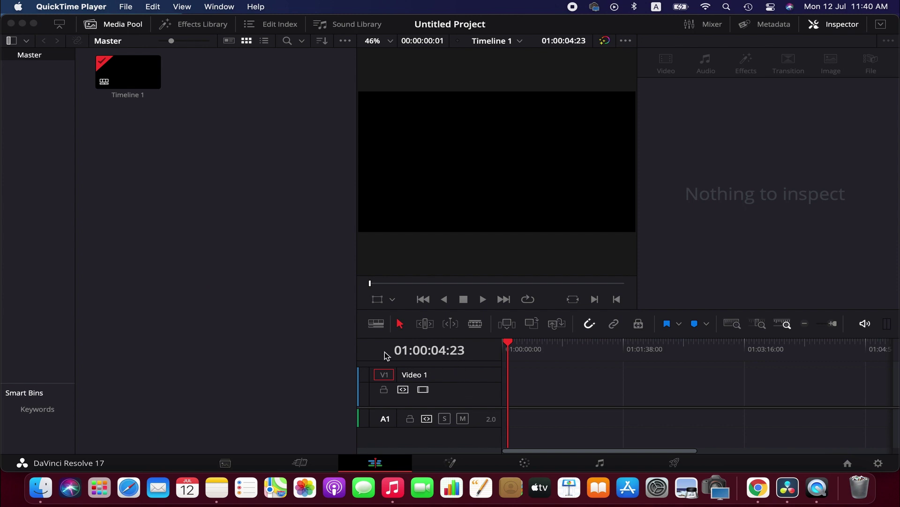
# Create a 30 fps Fusion composition named 'NEON EFFECT' and place it on track V1.
pyautogui.rightClick(213, 126)
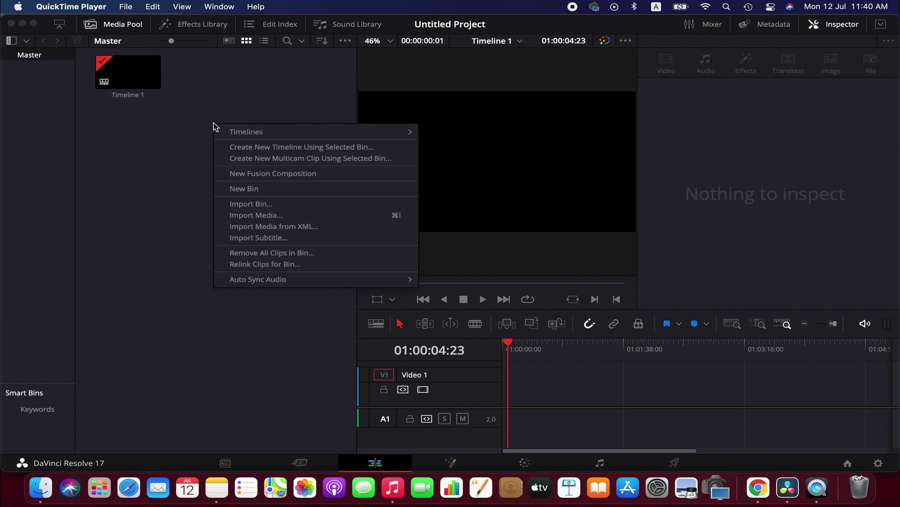
pyautogui.click(268, 174)
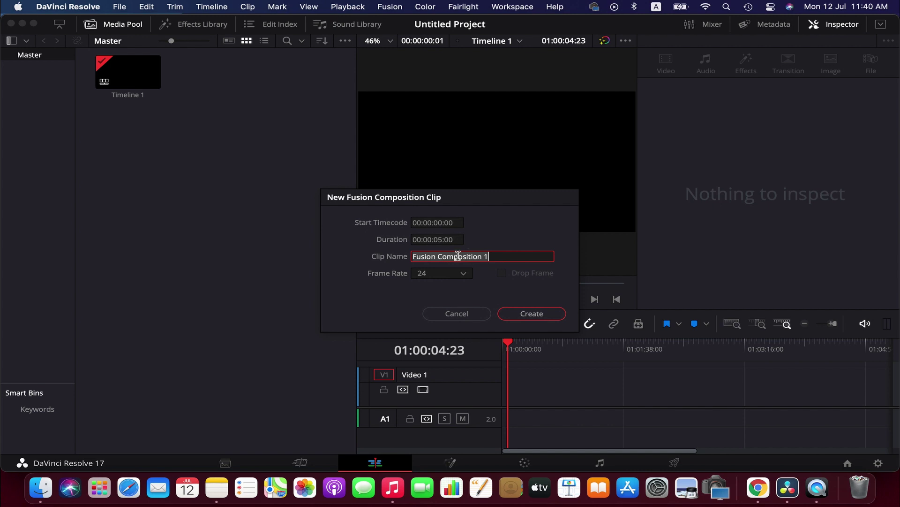
pyautogui.write('NEON EFFECT')
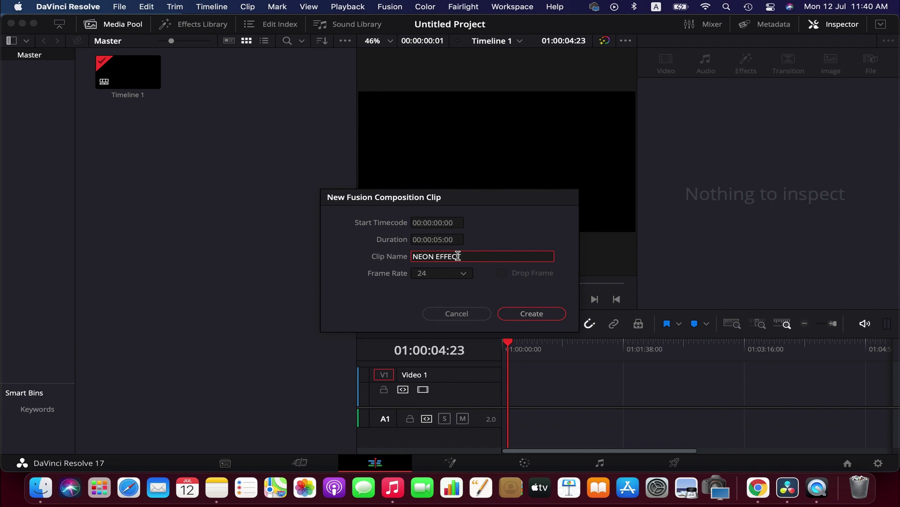
pyautogui.click(462, 274)
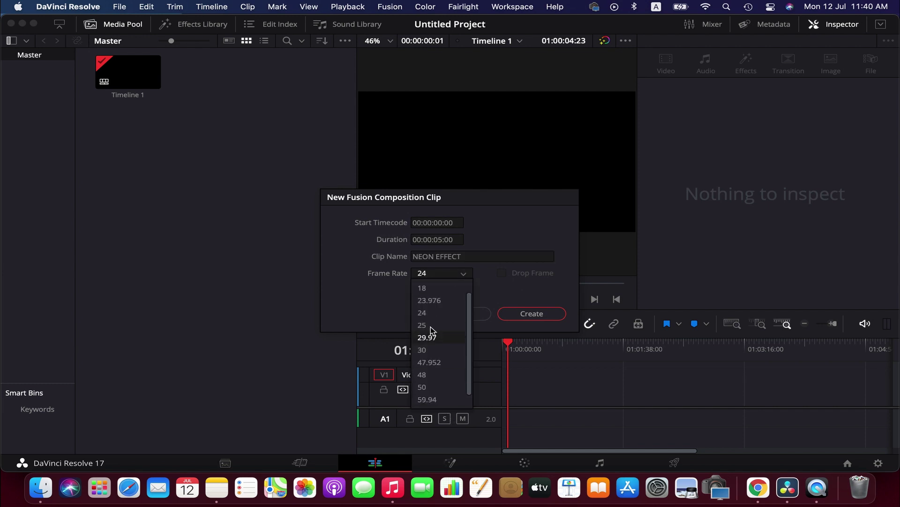
pyautogui.click(443, 350)
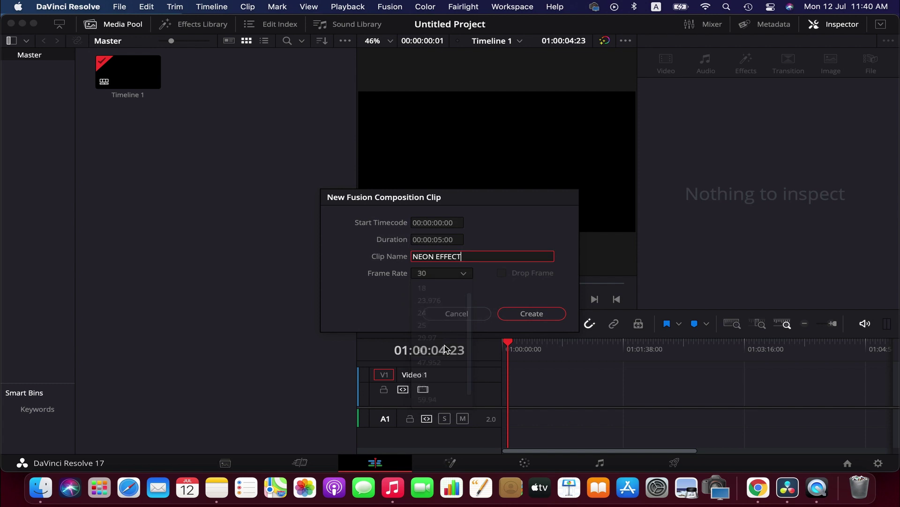
pyautogui.click(541, 317)
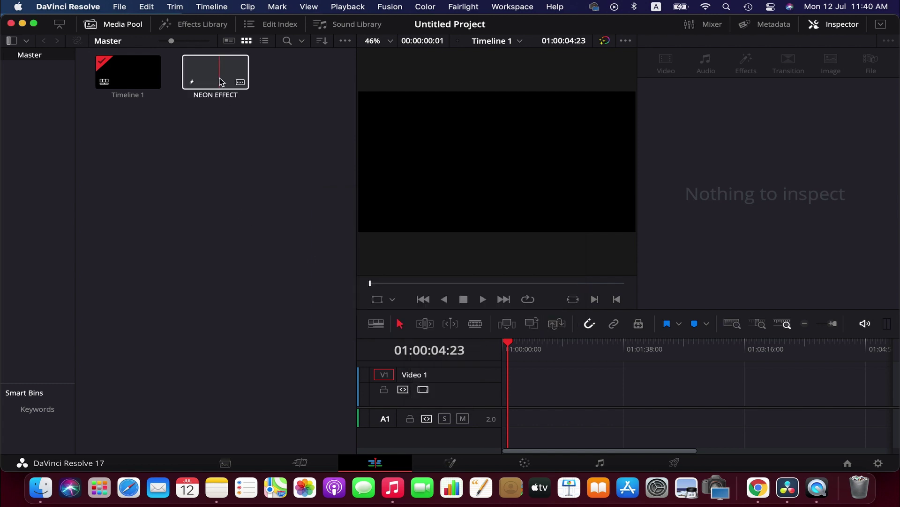
pyautogui.moveTo(220, 81)
pyautogui.mouseDown()
pyautogui.moveTo(504, 401)
pyautogui.moveTo(525, 395)
pyautogui.mouseUp()
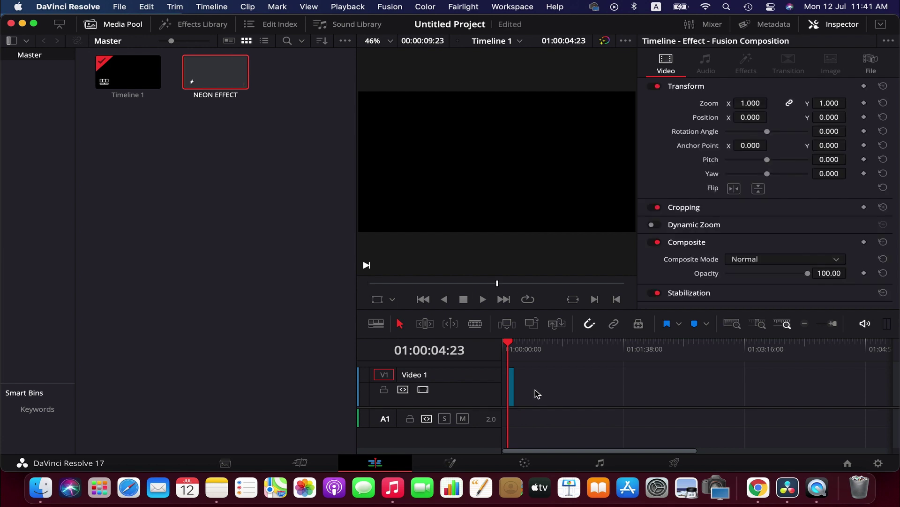
pyautogui.click(513, 388)
# Open the clip on the Fusion page and move the output node to the lower right.
pyautogui.click(451, 462)
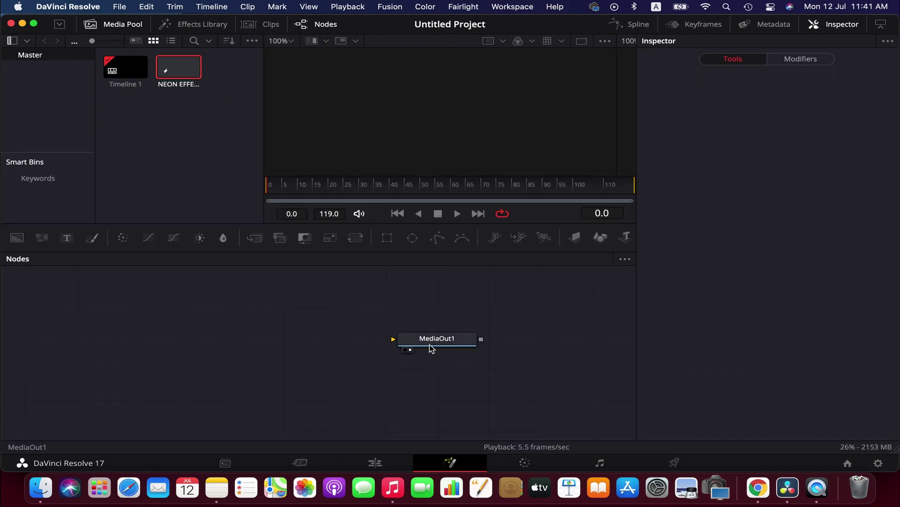
pyautogui.moveTo(431, 347); pyautogui.dragTo(534, 409)
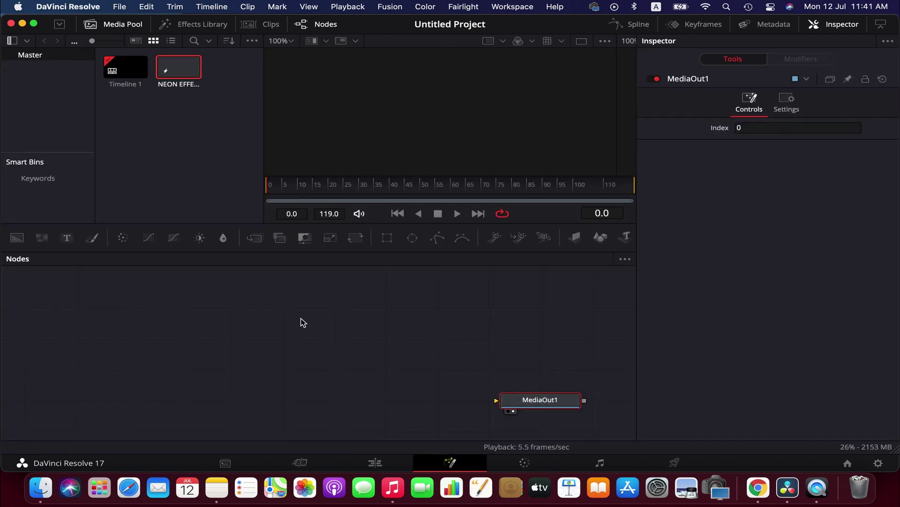
pyautogui.click(214, 347)
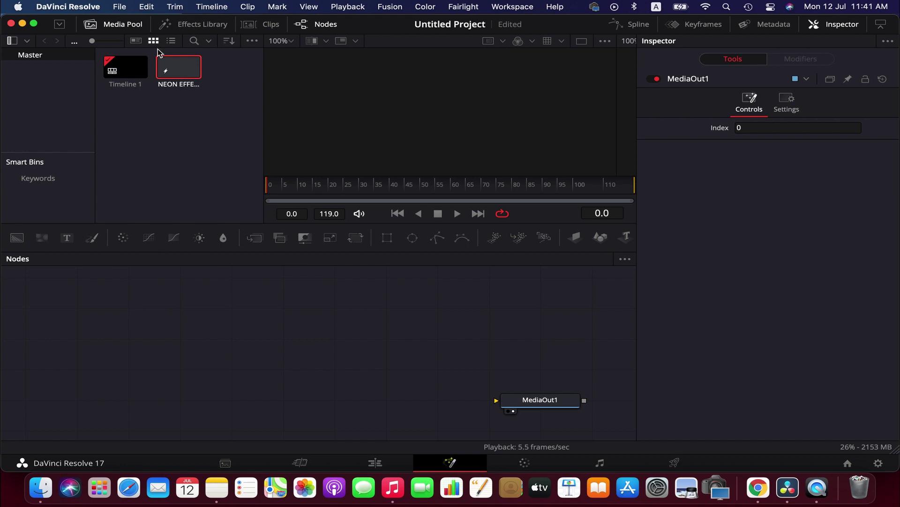
# Import the pexels city skyline .jpg and add it as a MediaIn node.
pyautogui.click(125, 7)
pyautogui.moveTo(125, 141)
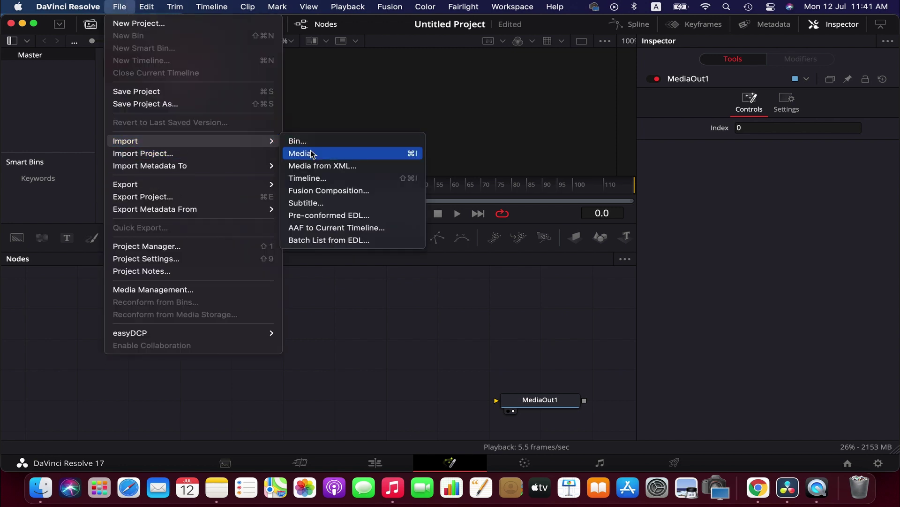
pyautogui.click(337, 155)
pyautogui.click(639, 147)
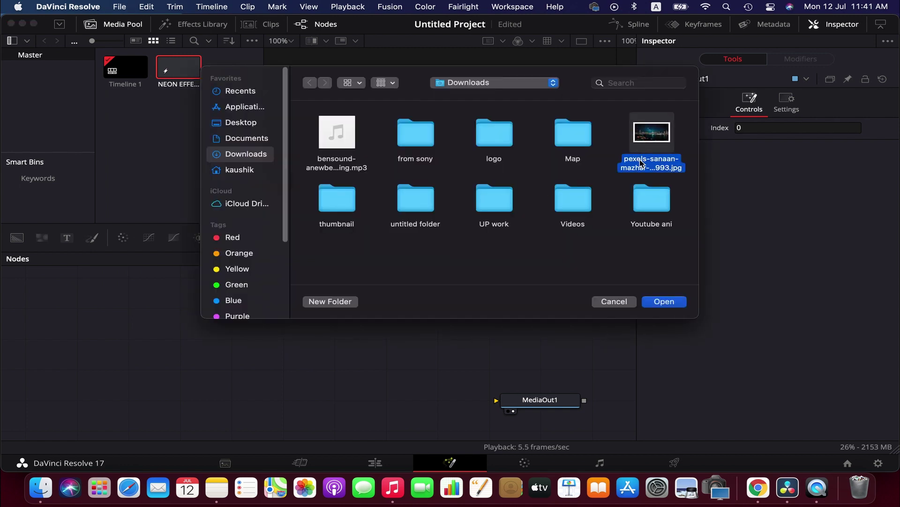
pyautogui.click(669, 304)
pyautogui.moveTo(190, 68); pyautogui.dragTo(153, 378)
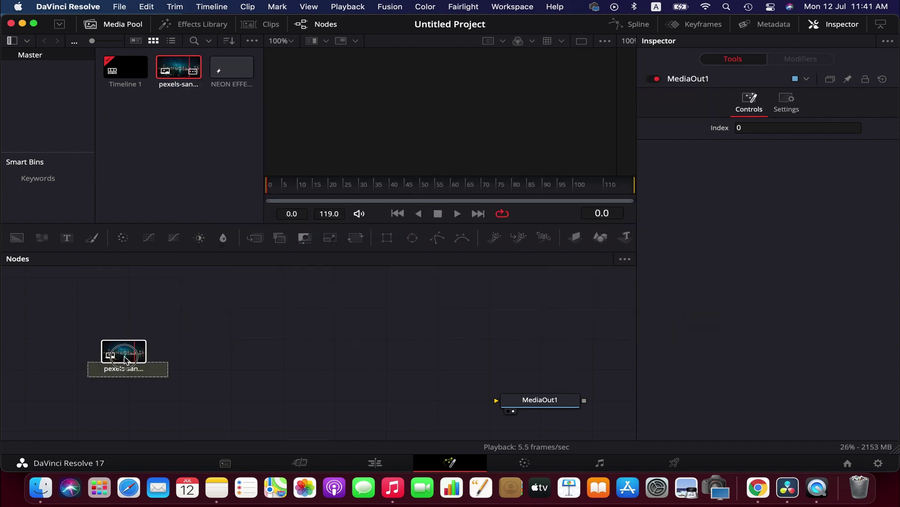
# Add a Color Corrector after MediaIn1 with gain 0.59 and lift -0.22.
pyautogui.click(124, 239)
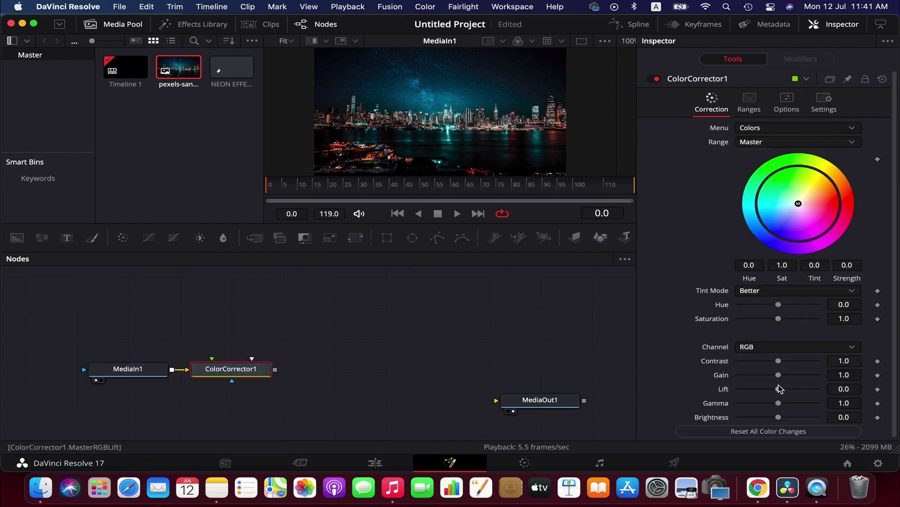
pyautogui.moveTo(778, 375); pyautogui.dragTo(753, 375)
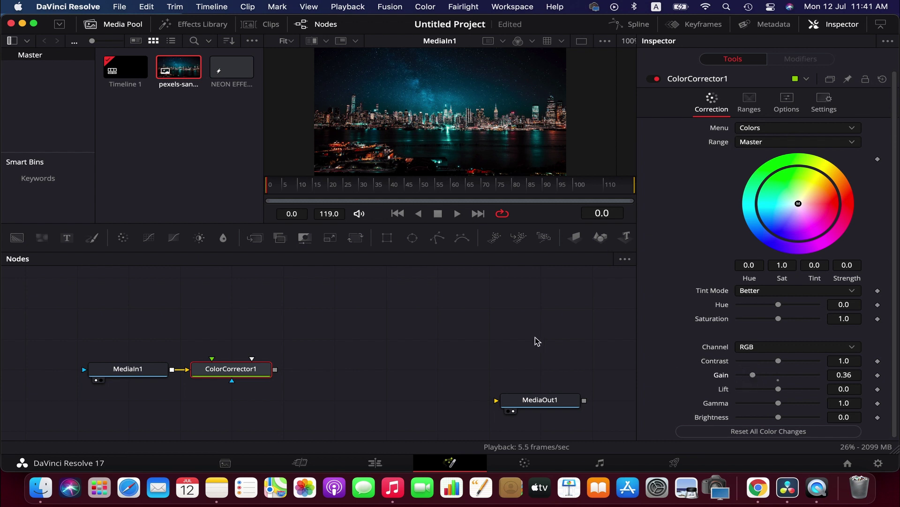
pyautogui.click(199, 380)
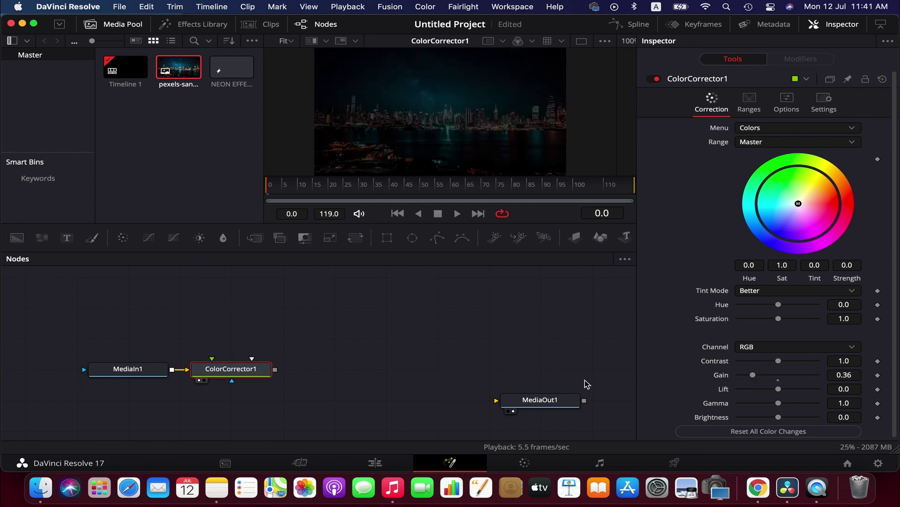
pyautogui.moveTo(778, 389)
pyautogui.mouseDown()
pyautogui.moveTo(765, 391)
pyautogui.moveTo(759, 375)
pyautogui.moveTo(772, 390)
pyautogui.mouseUp()
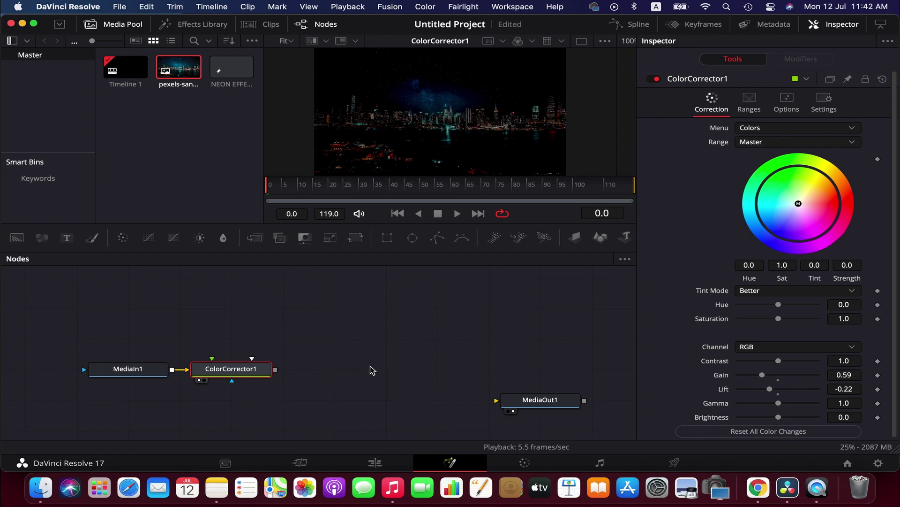
# Add a Text node, view its output, and enter 'NEON EFFECT' as its text.
pyautogui.click(374, 332)
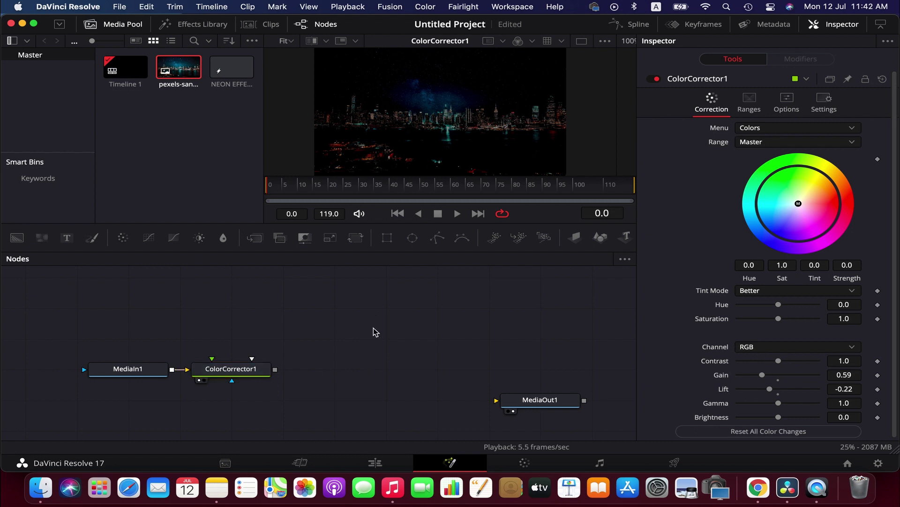
pyautogui.click(64, 238)
pyautogui.moveTo(362, 331); pyautogui.dragTo(148, 322)
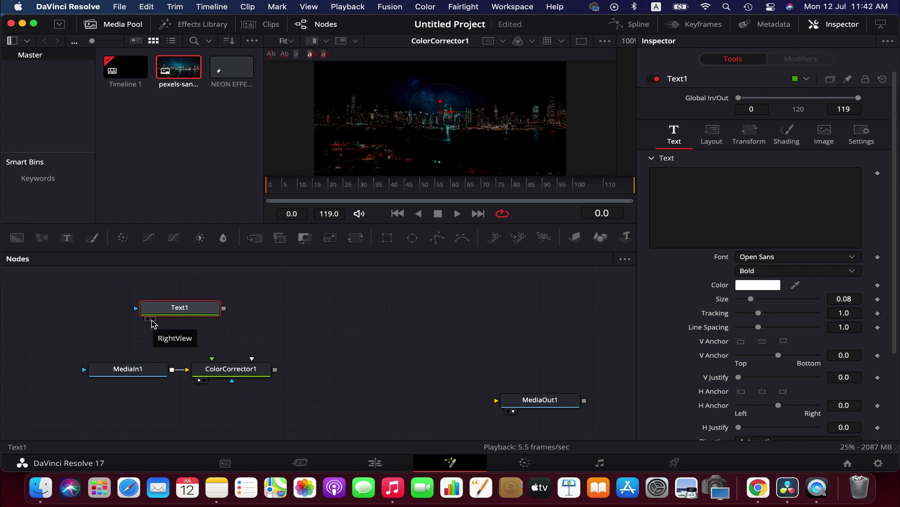
pyautogui.click(148, 318)
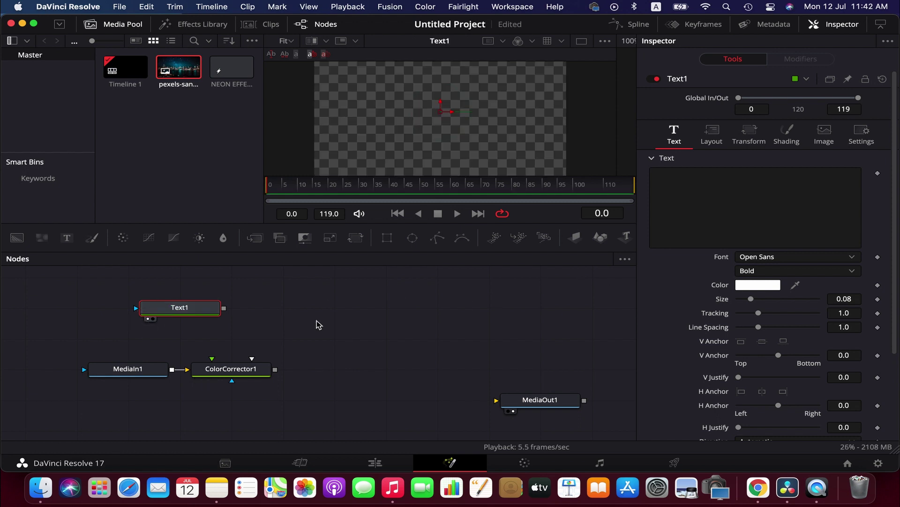
pyautogui.click(730, 195)
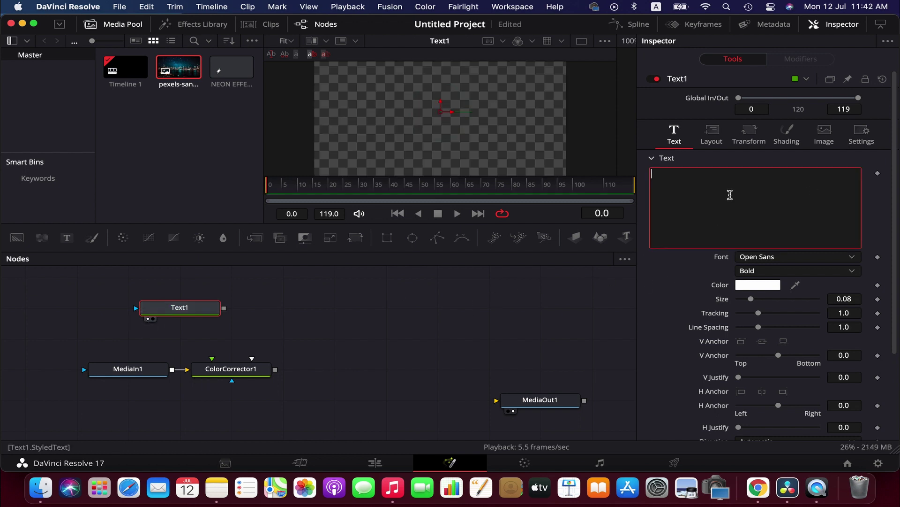
pyautogui.write('N')
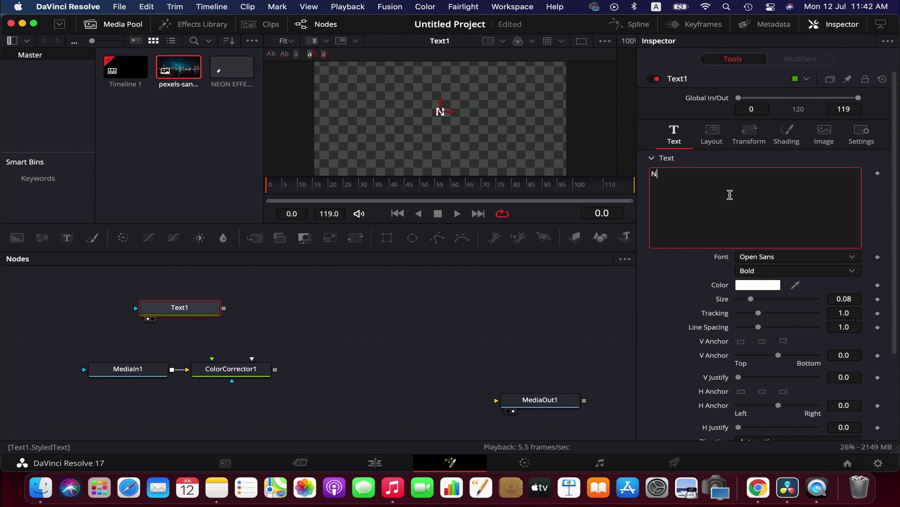
pyautogui.write('EON EF')
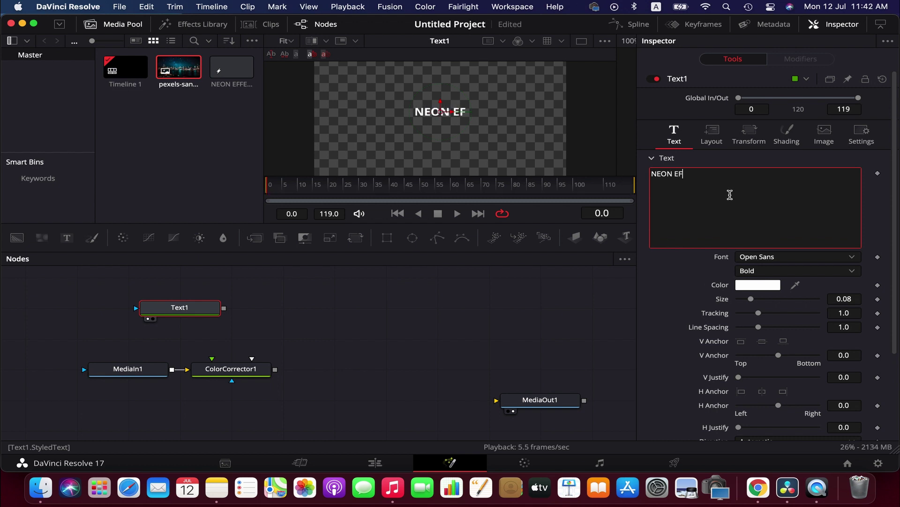
pyautogui.write('FECT')
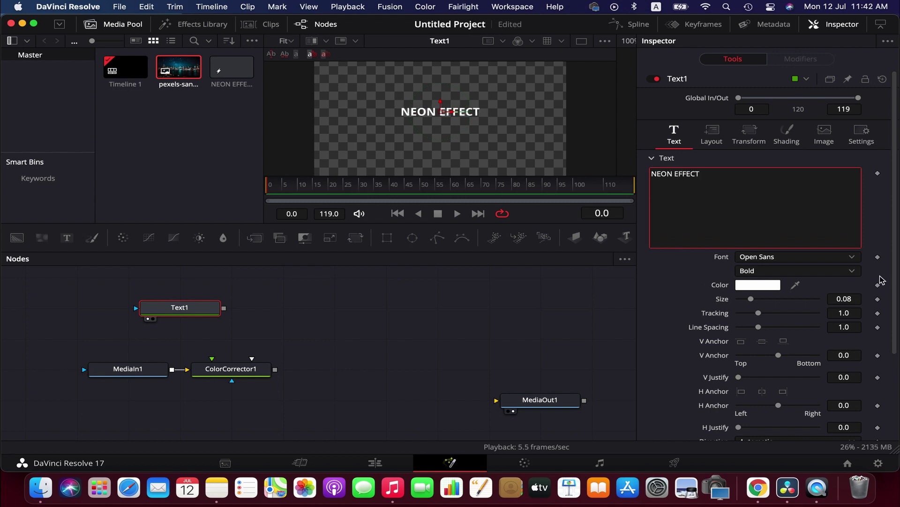
# Set the title to Baloo font, size about 0.23, tracking 1.102, nudged slightly up.
pyautogui.click(844, 259)
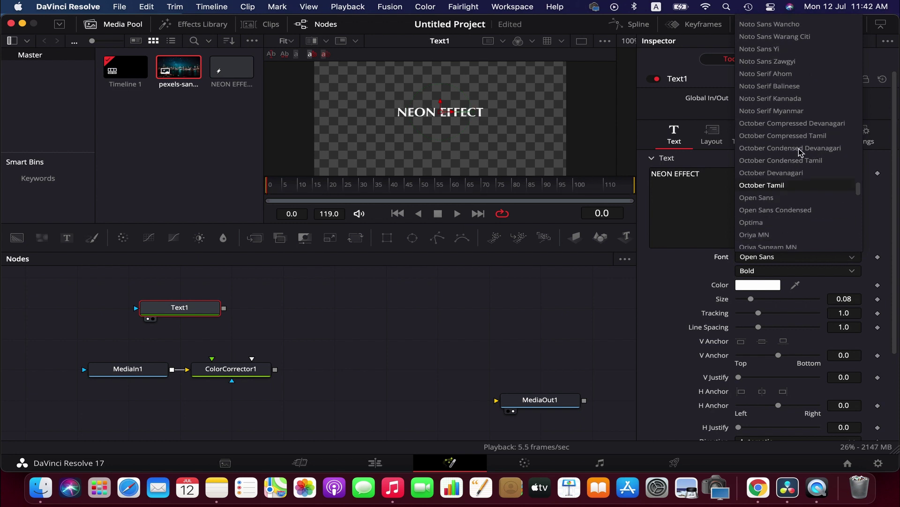
pyautogui.scroll(20, 768, 185)
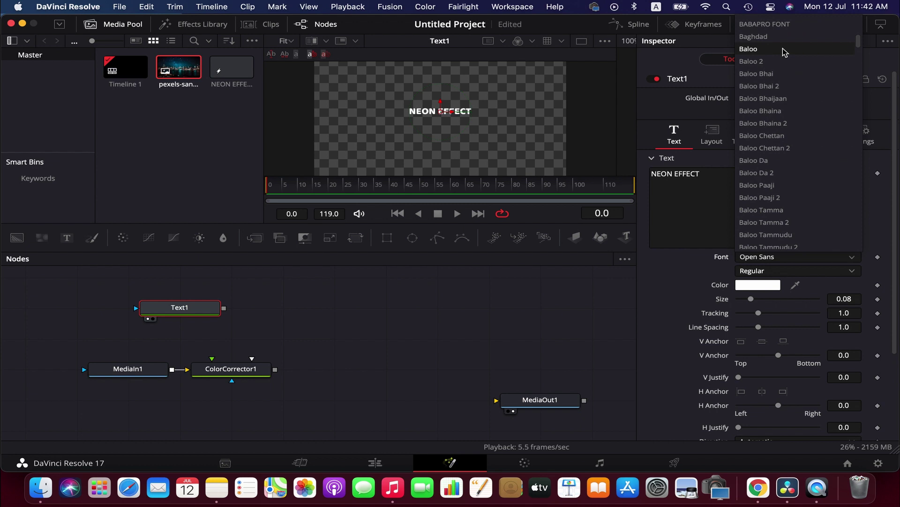
pyautogui.click(782, 52)
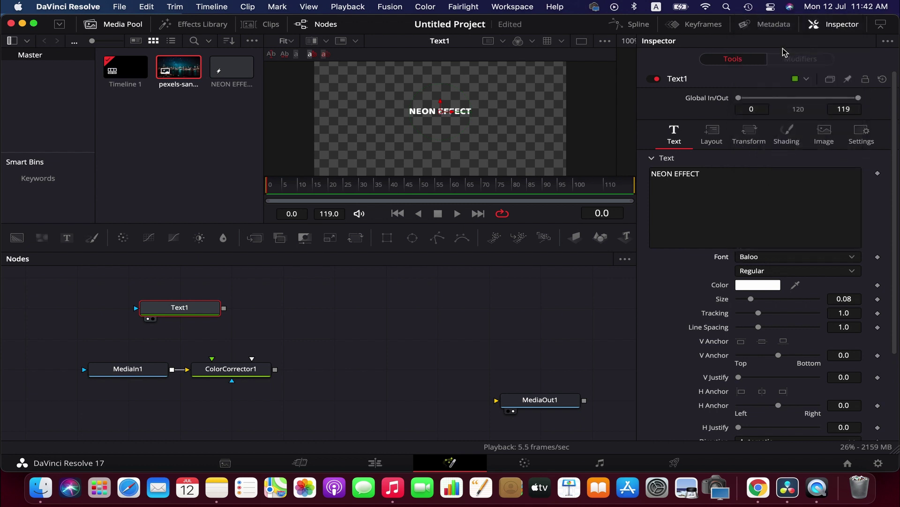
pyautogui.moveTo(751, 299); pyautogui.dragTo(779, 301)
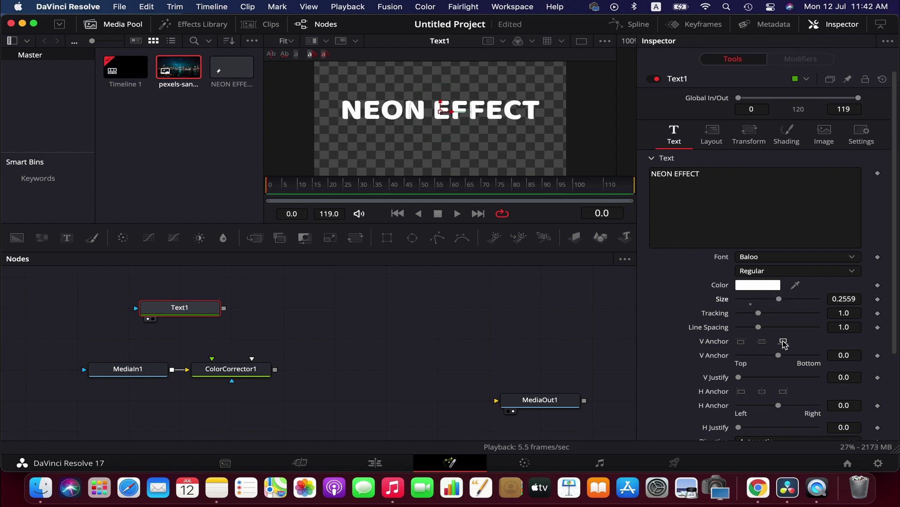
pyautogui.moveTo(758, 313); pyautogui.dragTo(775, 298)
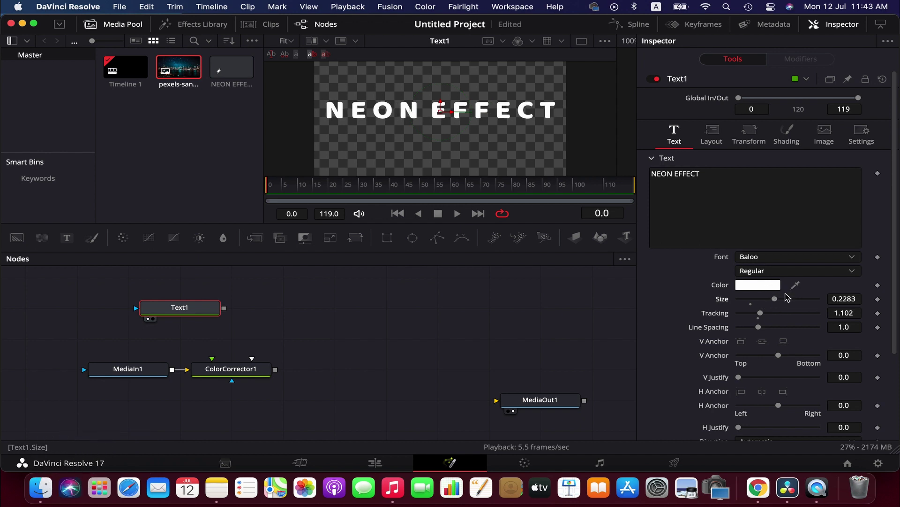
pyautogui.moveTo(439, 110); pyautogui.dragTo(439, 106)
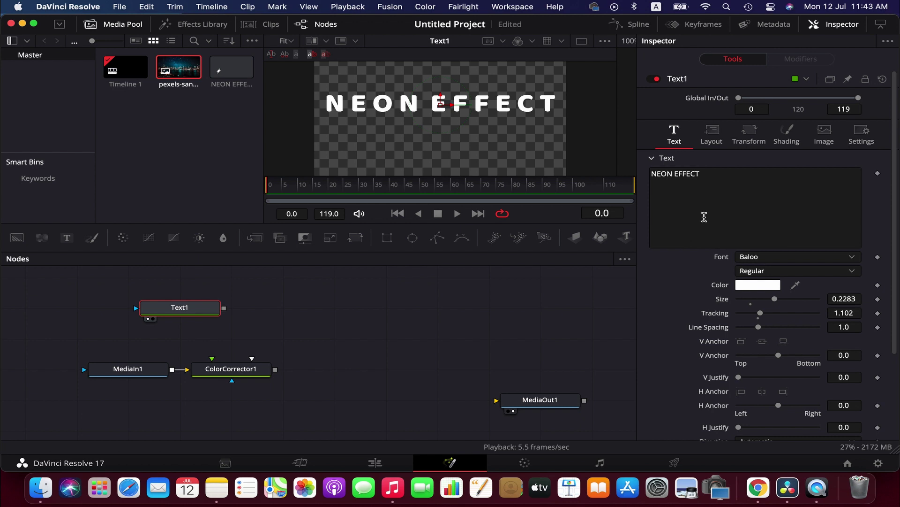
# Switch the text Appearance to outline with thickness about 0.0102.
pyautogui.click(788, 135)
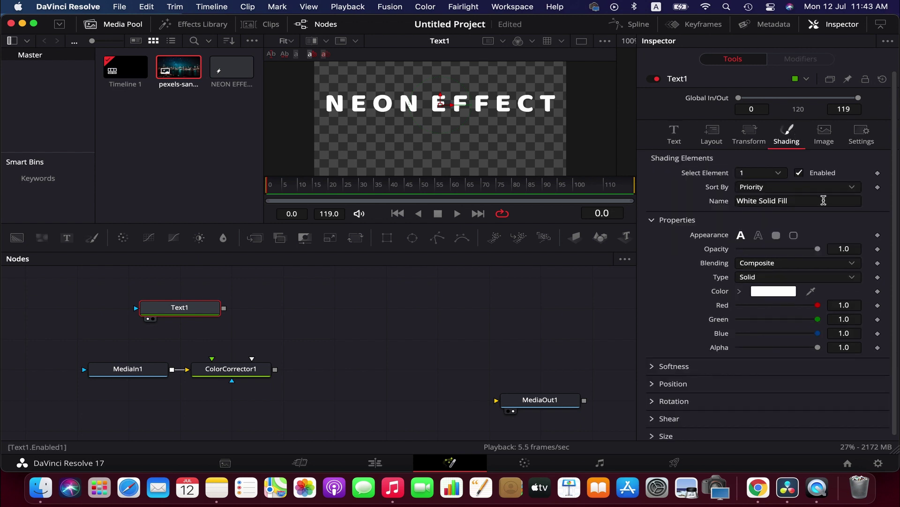
pyautogui.click(759, 235)
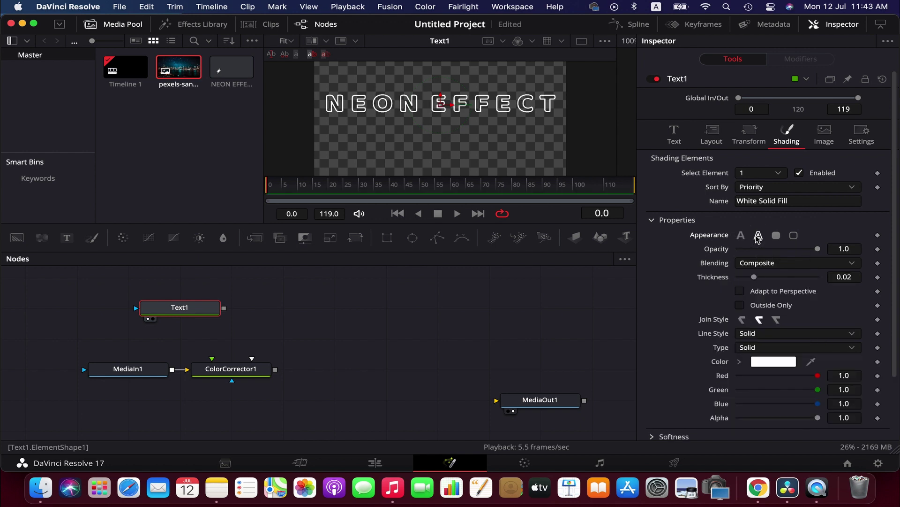
pyautogui.moveTo(755, 278); pyautogui.dragTo(749, 278)
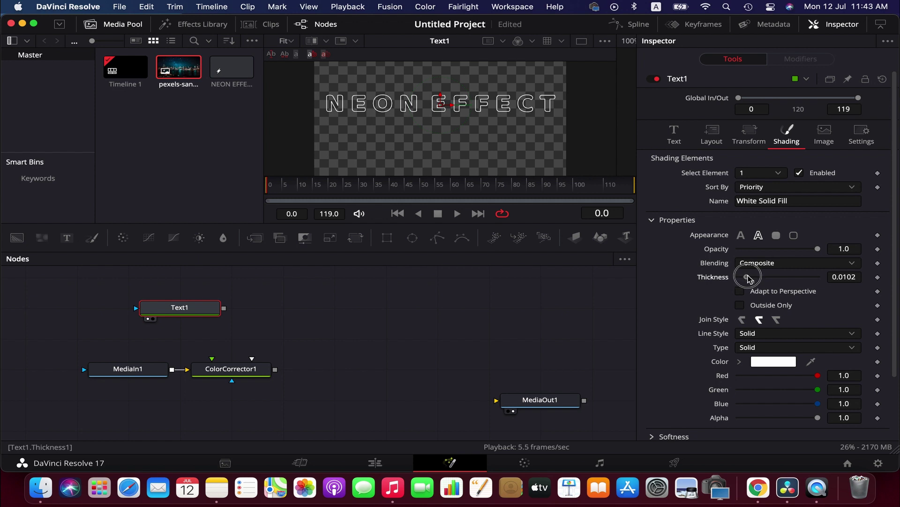
pyautogui.moveTo(749, 279); pyautogui.dragTo(749, 279)
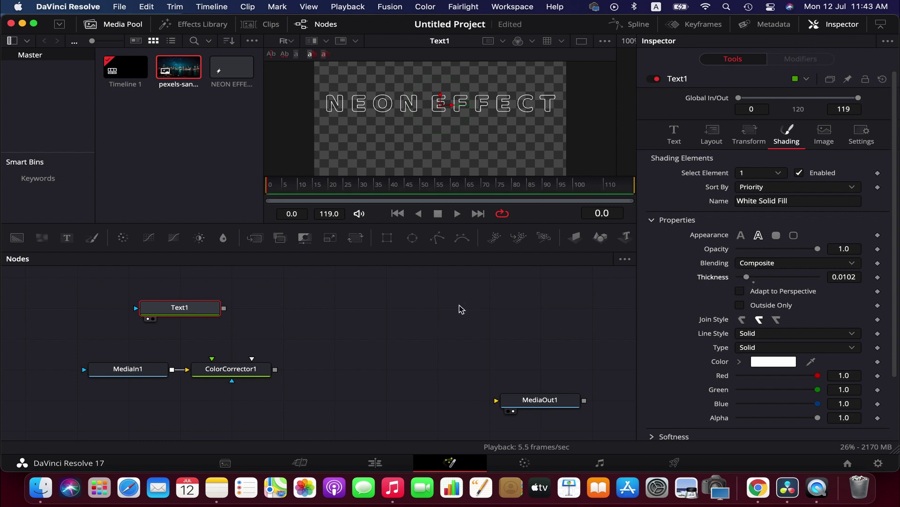
pyautogui.click(314, 318)
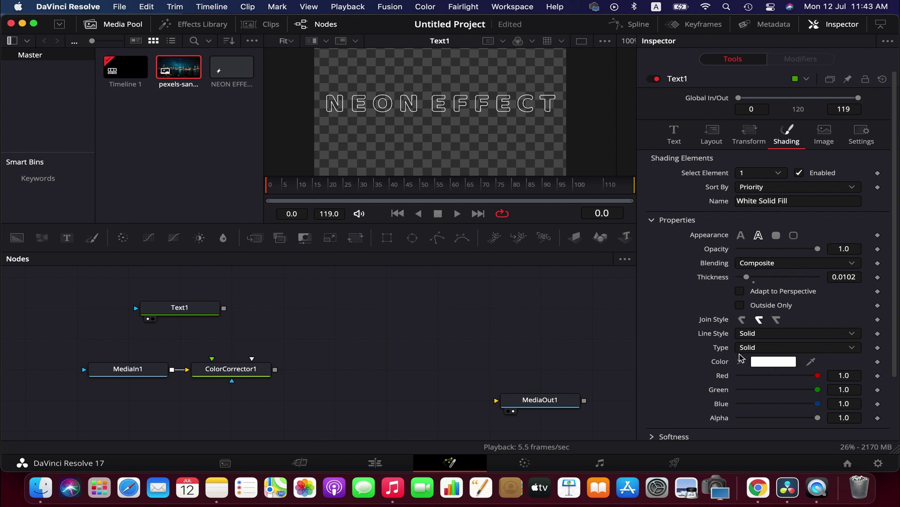
# Set the outline colour to magenta and add a Merge node to the graph.
pyautogui.click(772, 363)
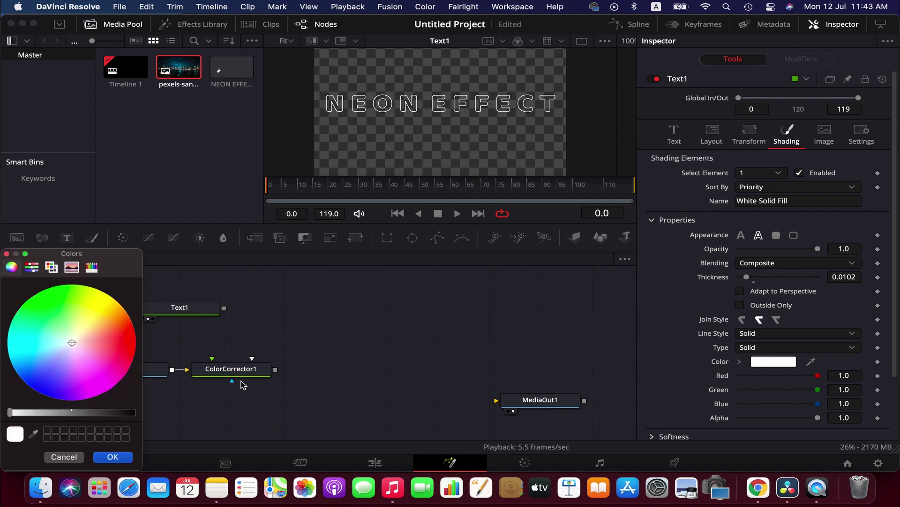
pyautogui.moveTo(97, 352); pyautogui.dragTo(110, 380)
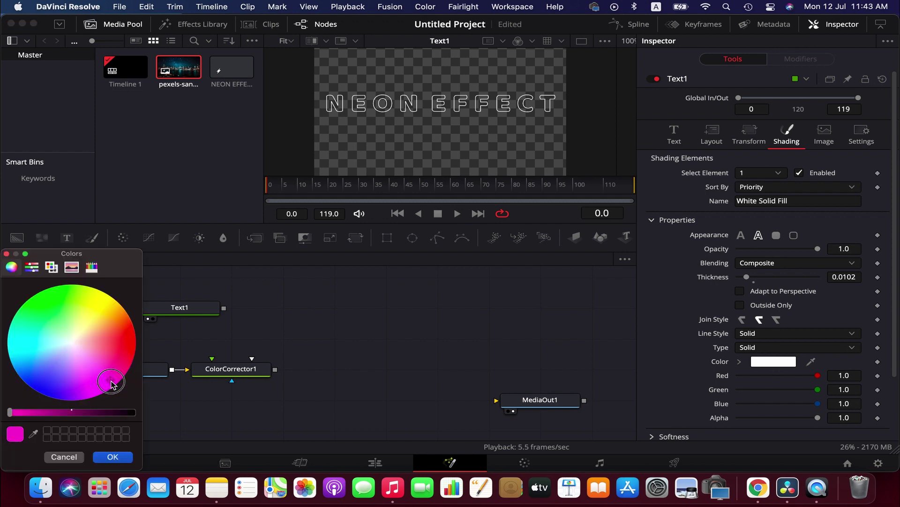
pyautogui.click(120, 461)
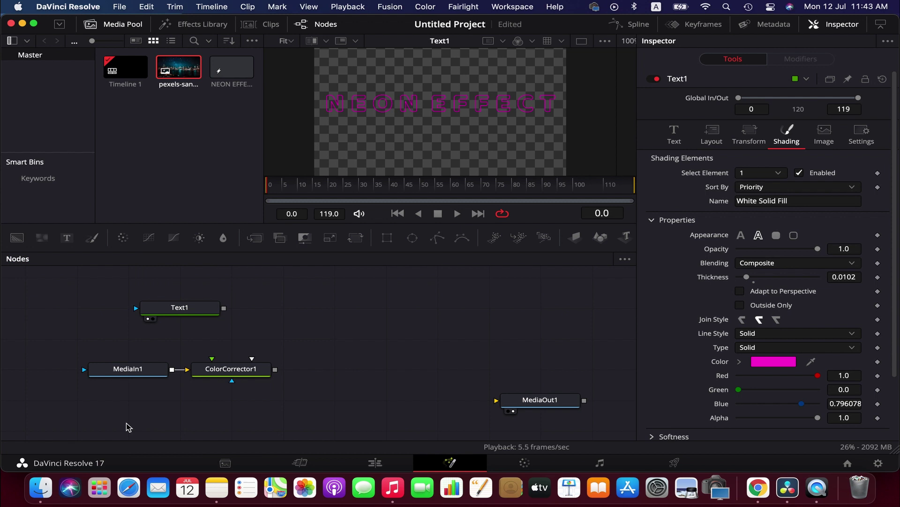
pyautogui.click(190, 308)
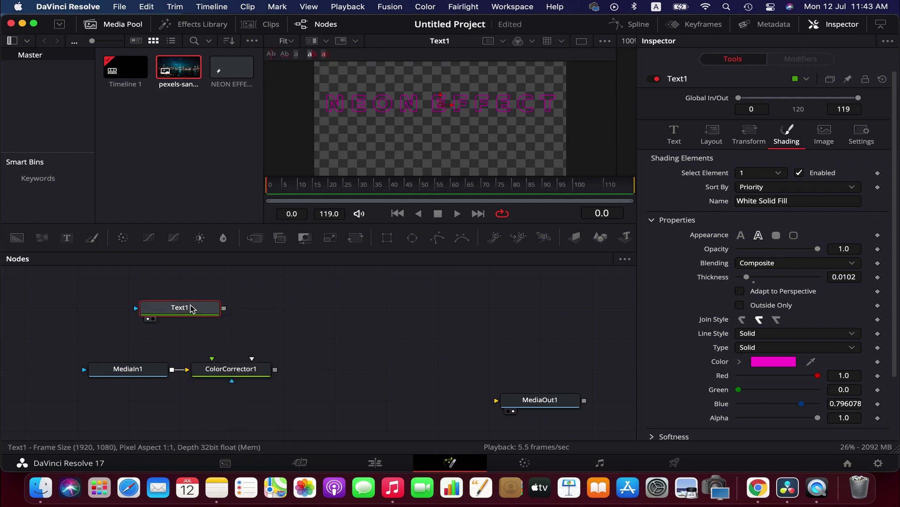
pyautogui.click(322, 318)
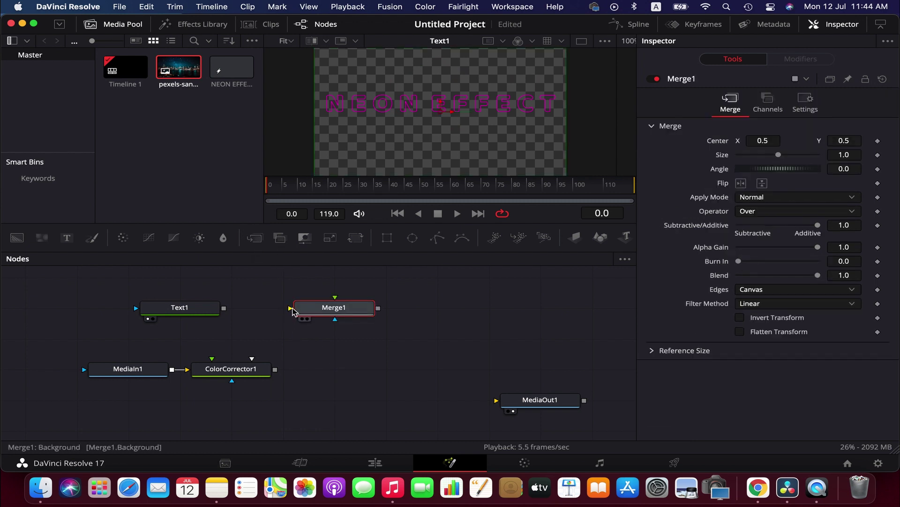
# Wire ColorCorrector1 into Merge1's background and Text1 into its foreground.
pyautogui.moveTo(291, 308); pyautogui.dragTo(246, 367)
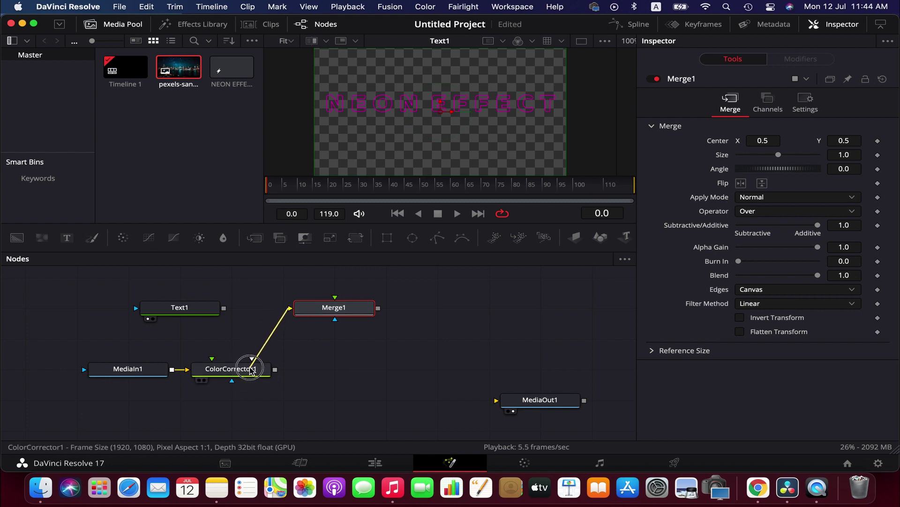
pyautogui.moveTo(224, 308)
pyautogui.mouseDown()
pyautogui.moveTo(342, 314)
pyautogui.moveTo(290, 314)
pyautogui.mouseUp()
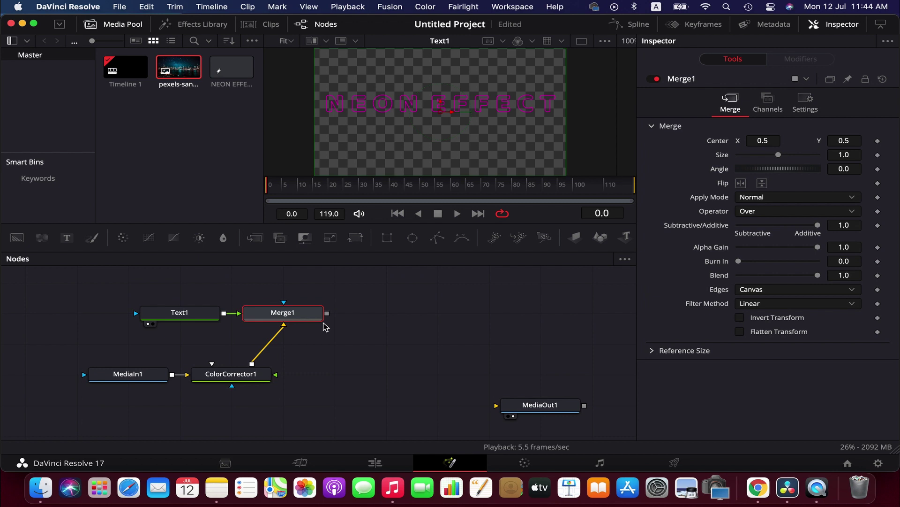
pyautogui.scroll(3, 324, 327)
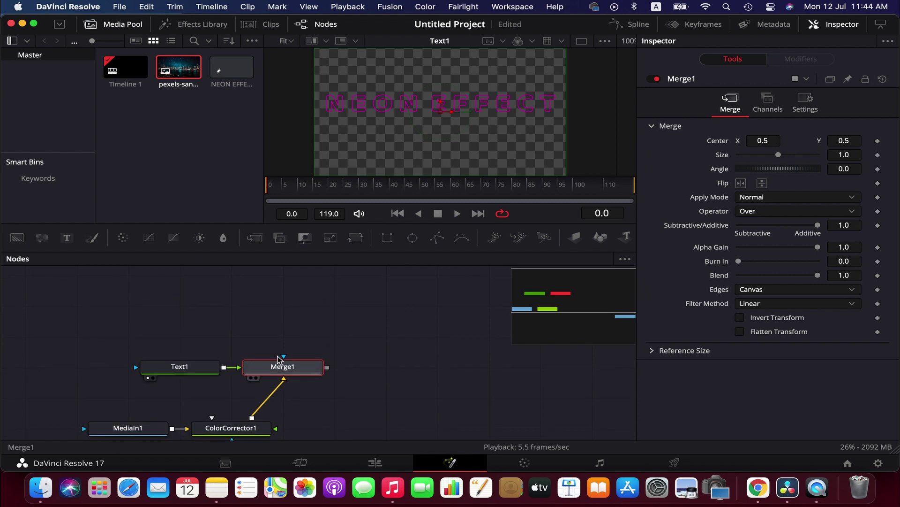
pyautogui.click(255, 299)
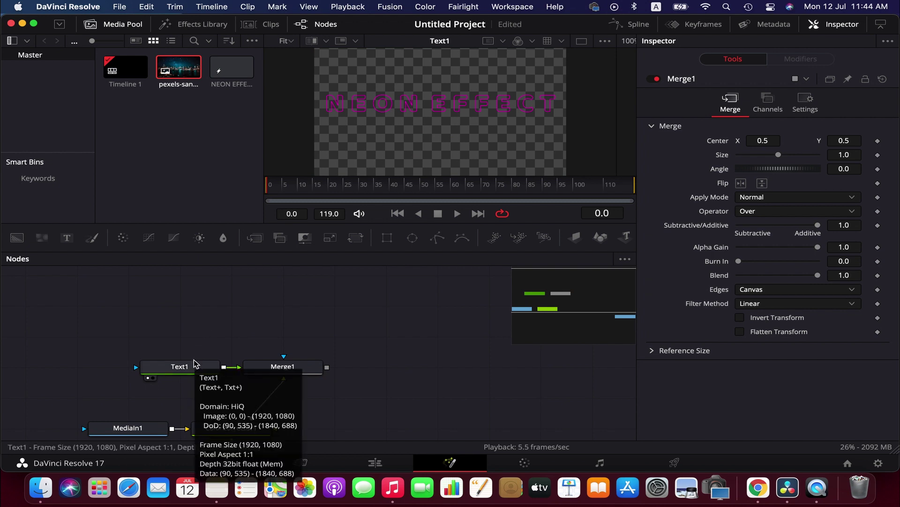
# Add a Glow node from the tool search and move it above the text node.
pyautogui.hotkey('shift', 'space')
pyautogui.write('SOF')
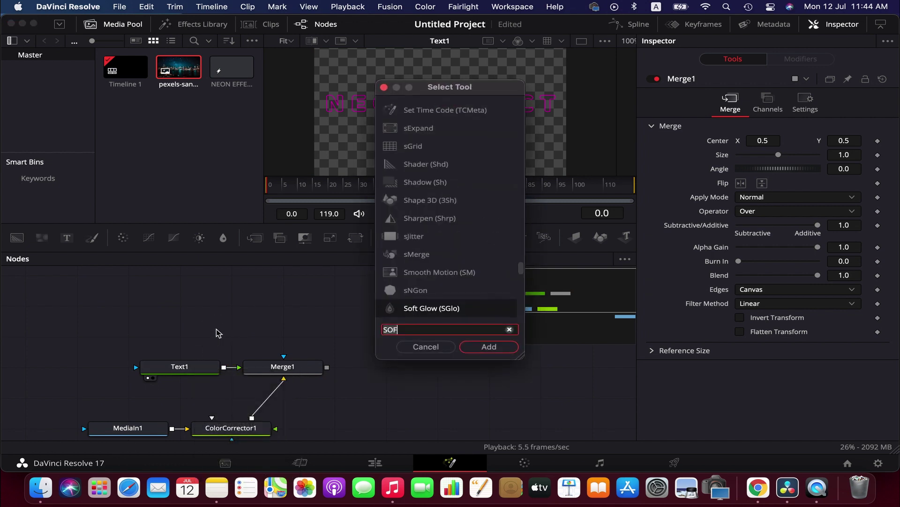
pyautogui.press('BackSpace')
pyautogui.press('BackSpace')
pyautogui.press('BackSpace')
pyautogui.write('GLO')
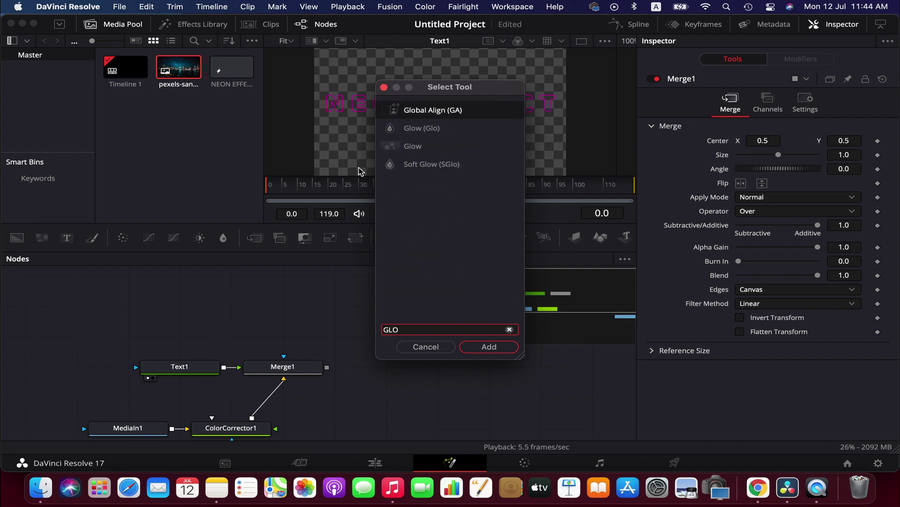
pyautogui.press('BackSpace')
pyautogui.press('BackSpace')
pyautogui.press('BackSpace')
pyautogui.write('Glow')
pyautogui.click(489, 348)
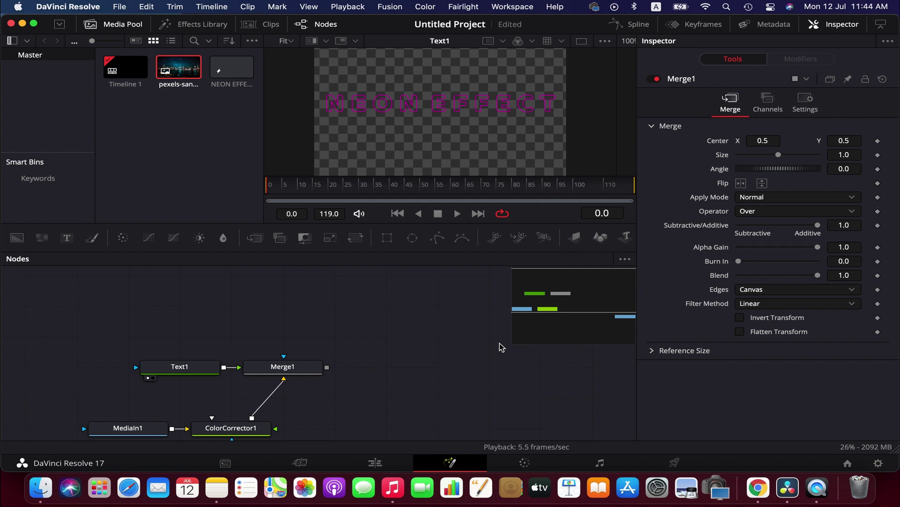
pyautogui.moveTo(231, 337)
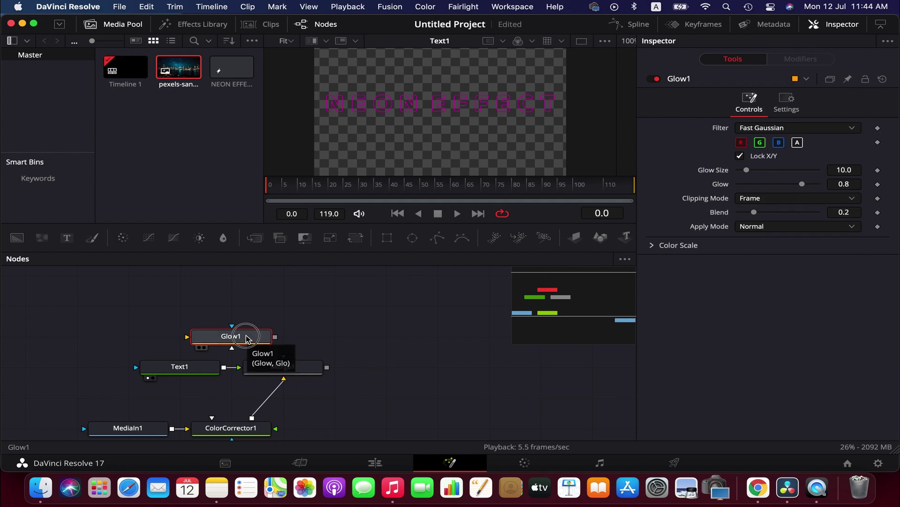
pyautogui.moveTo(232, 331); pyautogui.dragTo(229, 323)
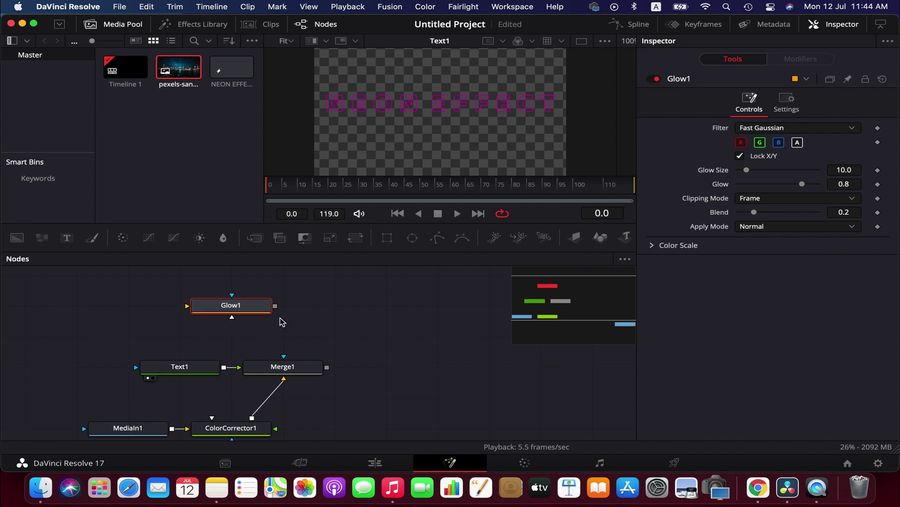
# Add a Soft Glow node after Glow1 and connect Text1's output to Glow1.
pyautogui.hotkey('shift', 'space')
pyautogui.write('Glow')
pyautogui.press('BackSpace')
pyautogui.press('BackSpace')
pyautogui.press('BackSpace')
pyautogui.write('SOF')
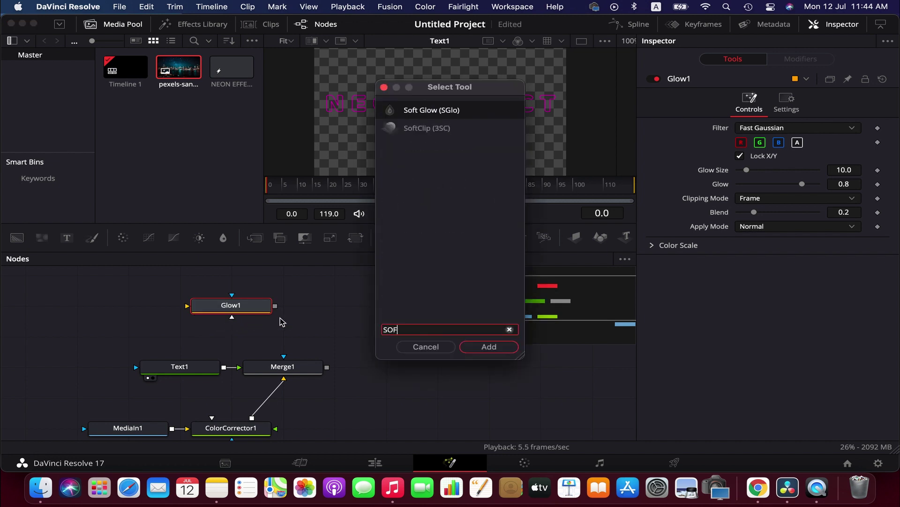
pyautogui.click(459, 112)
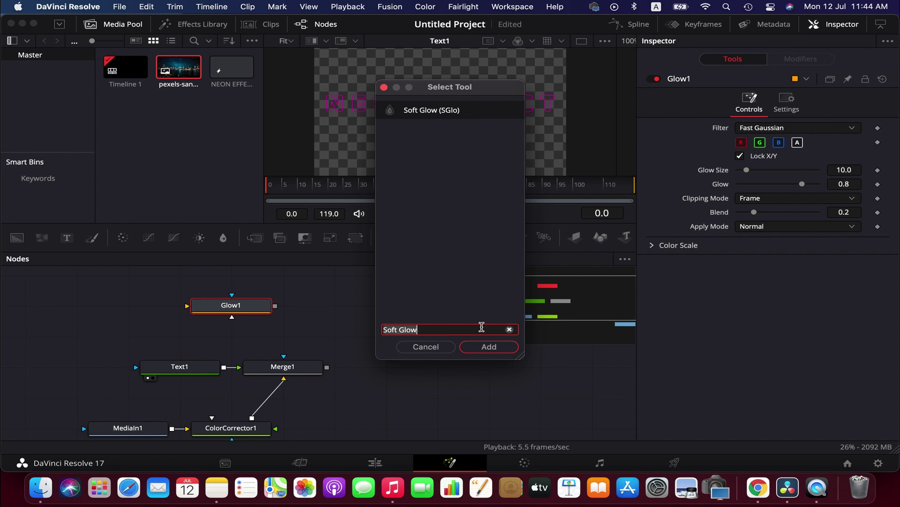
pyautogui.click(489, 346)
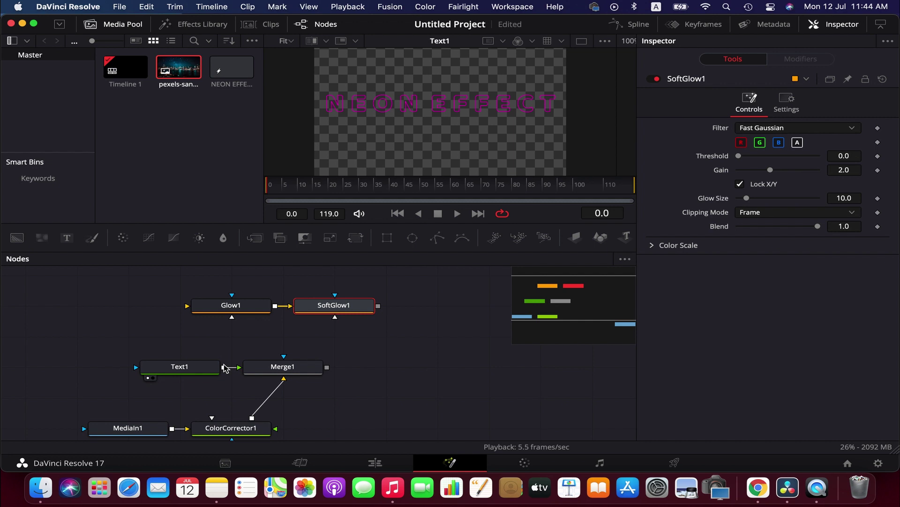
pyautogui.moveTo(224, 367); pyautogui.dragTo(232, 309)
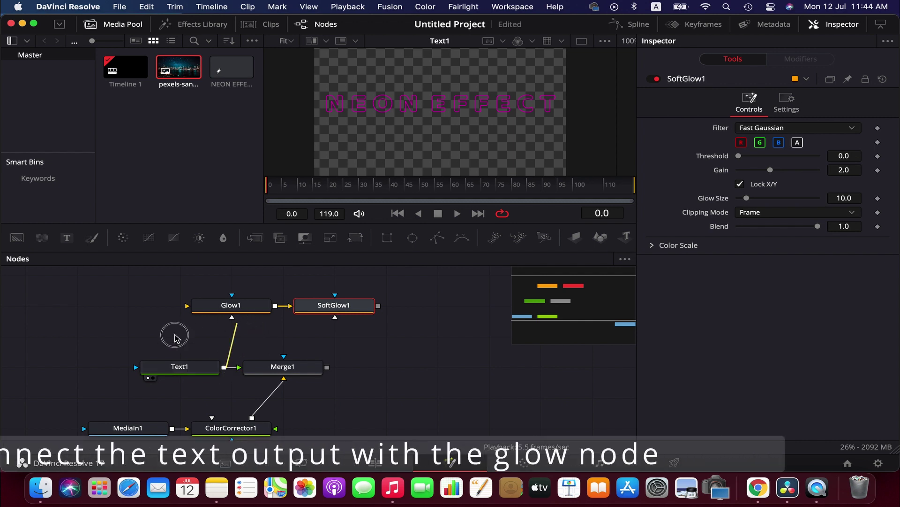
# Add Merge2, with Merge1 as its background and SoftGlow1 as its foreground.
pyautogui.click(227, 306)
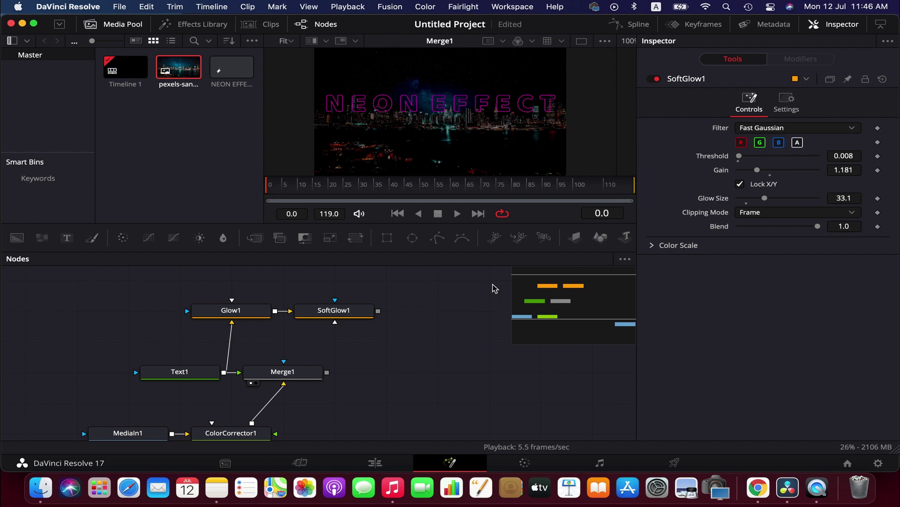
pyautogui.click(255, 239)
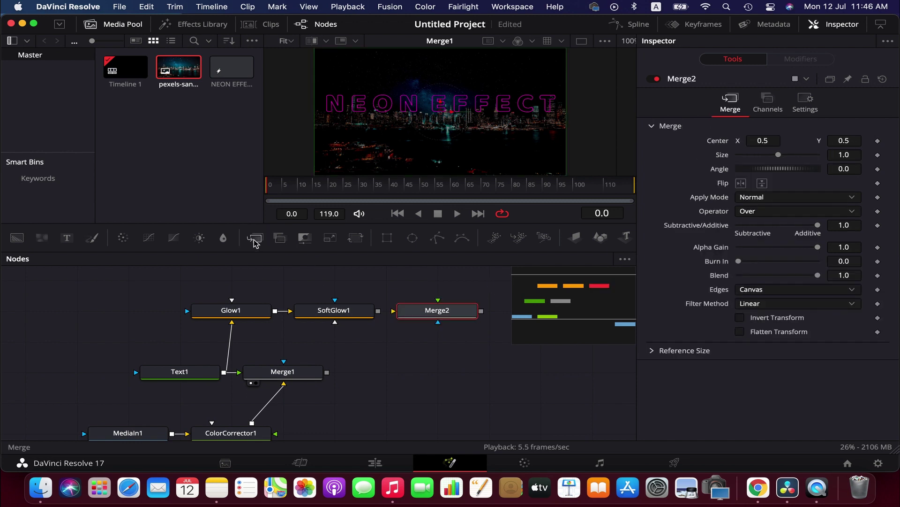
pyautogui.click(422, 315)
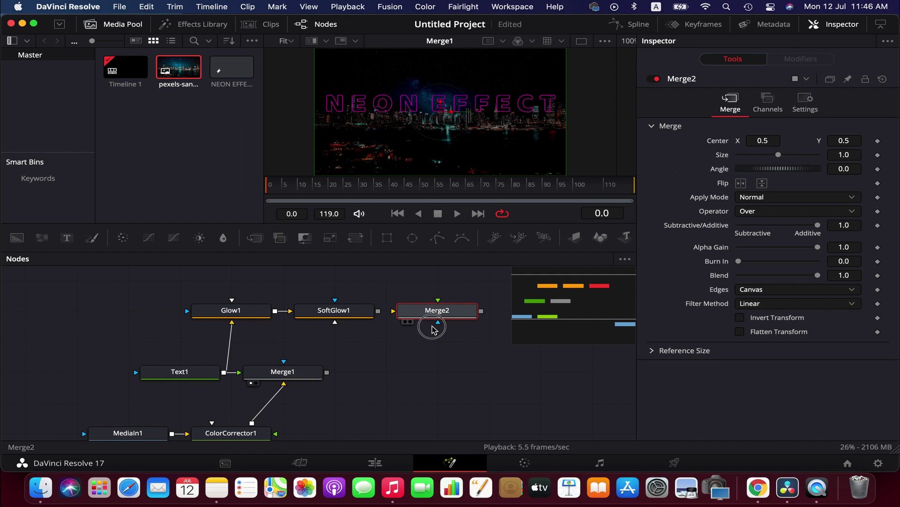
pyautogui.moveTo(432, 329)
pyautogui.mouseDown()
pyautogui.moveTo(432, 360)
pyautogui.moveTo(320, 373)
pyautogui.mouseUp()
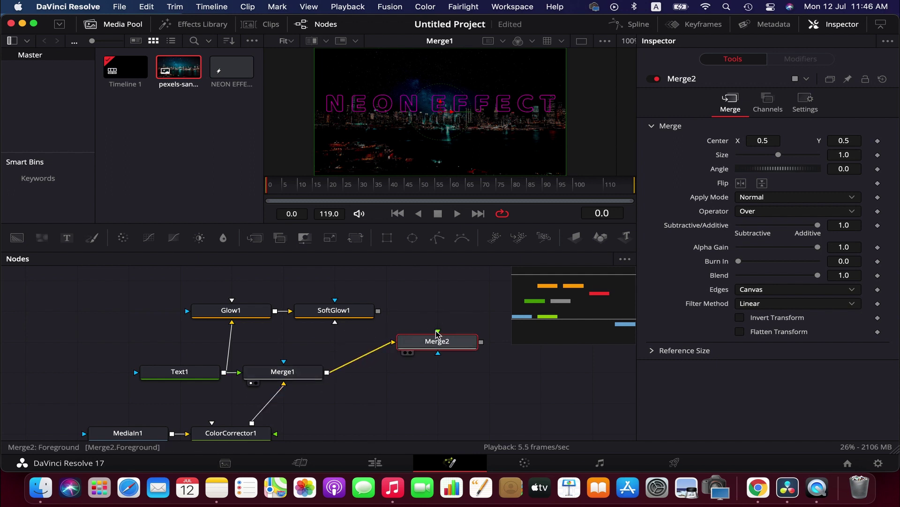
pyautogui.moveTo(378, 311)
pyautogui.mouseDown()
pyautogui.moveTo(399, 340)
pyautogui.moveTo(348, 340)
pyautogui.mouseUp()
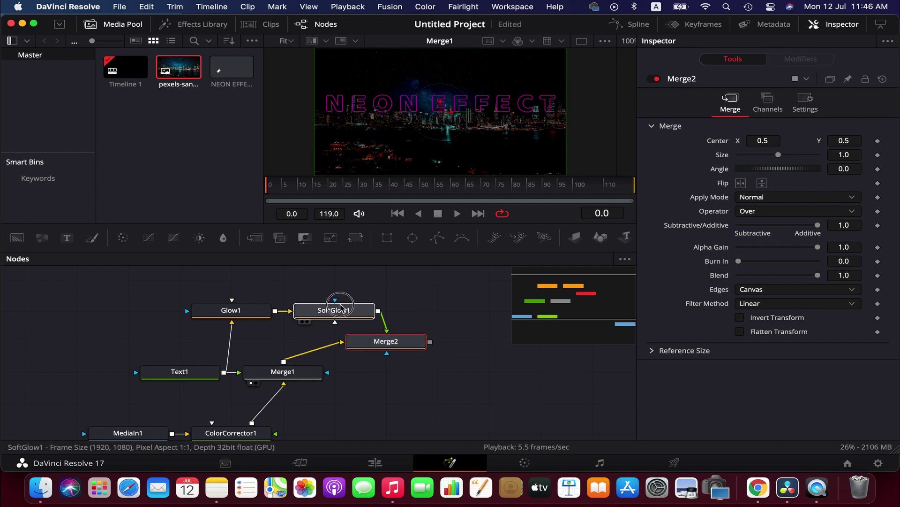
# Tighten SoftGlow1 to Glow Size 30.7 and Gain 1.772, checking the result on Merge2.
pyautogui.click(341, 309)
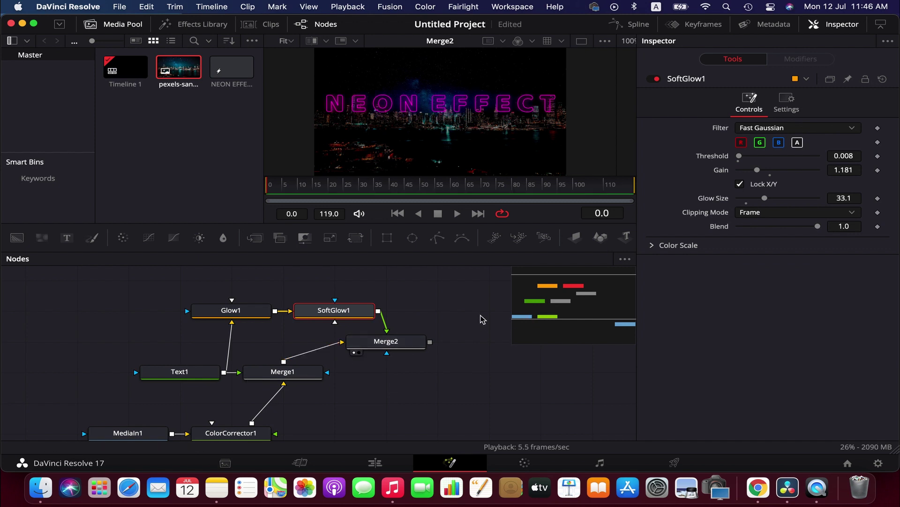
pyautogui.press('1')
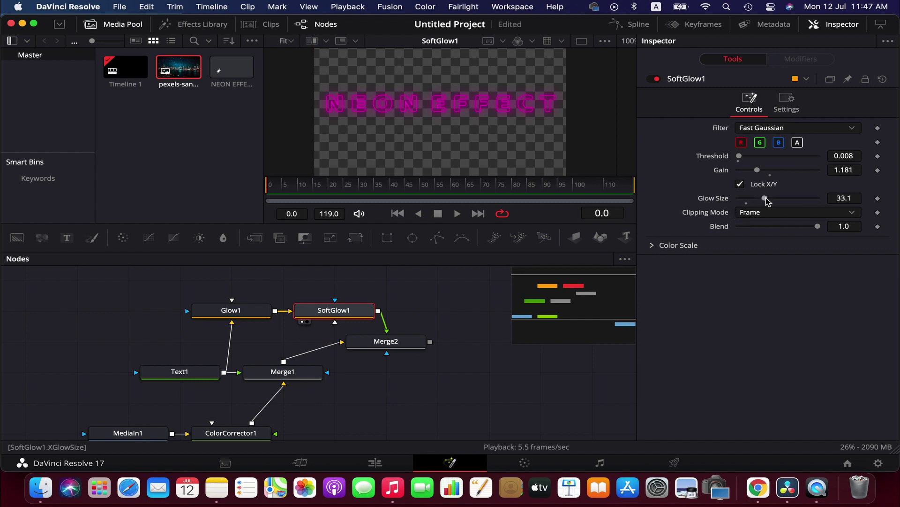
pyautogui.moveTo(766, 202)
pyautogui.mouseDown()
pyautogui.moveTo(775, 203)
pyautogui.moveTo(763, 201)
pyautogui.mouseUp()
pyautogui.moveTo(757, 170)
pyautogui.mouseDown()
pyautogui.moveTo(774, 172)
pyautogui.moveTo(737, 160)
pyautogui.mouseUp()
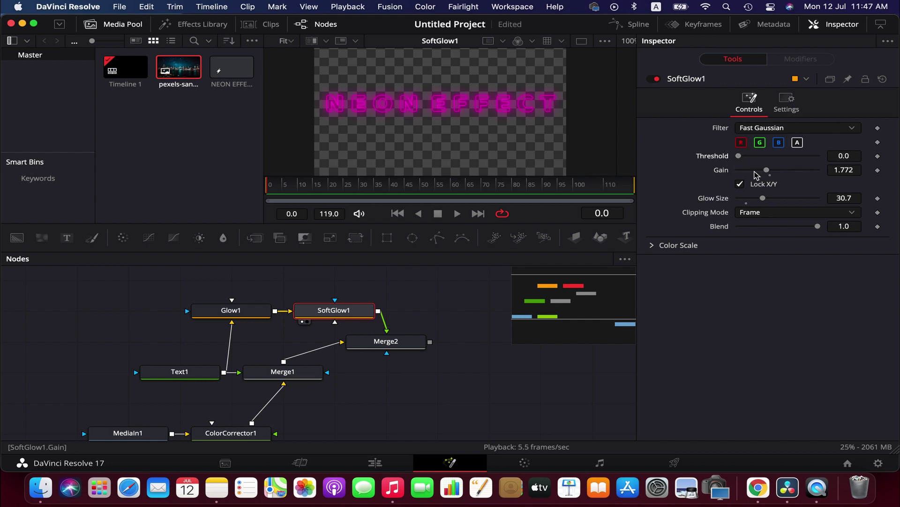
pyautogui.click(355, 355)
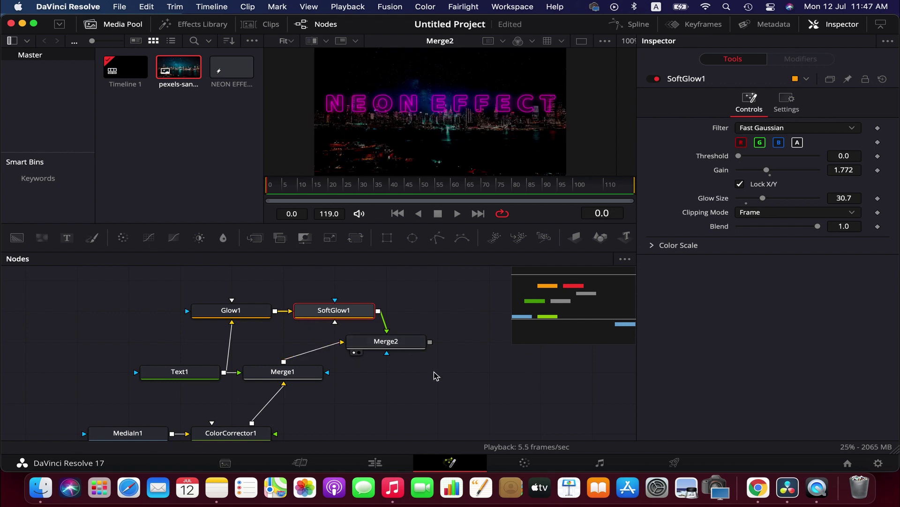
# Add a ColorCorrector after Merge2 and tint it red-magenta at strength about 0.63.
pyautogui.click(404, 341)
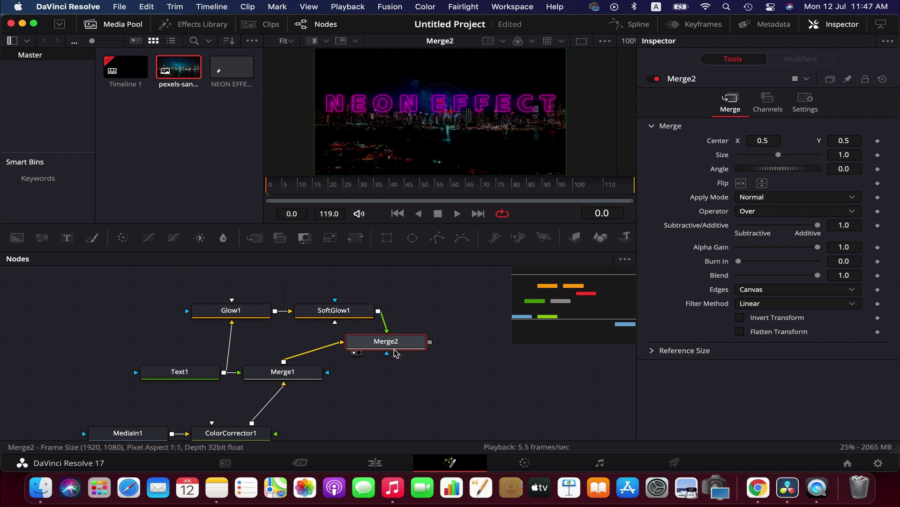
pyautogui.click(124, 238)
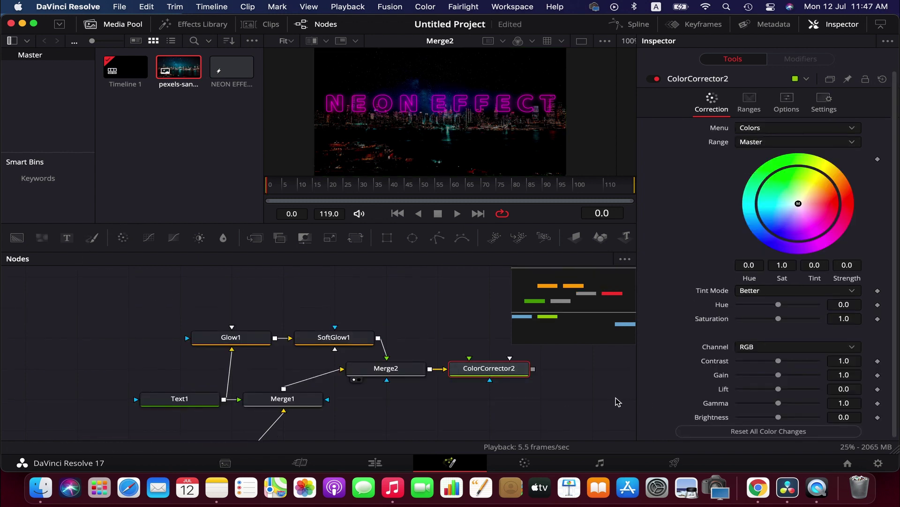
pyautogui.moveTo(489, 368)
pyautogui.click(457, 381)
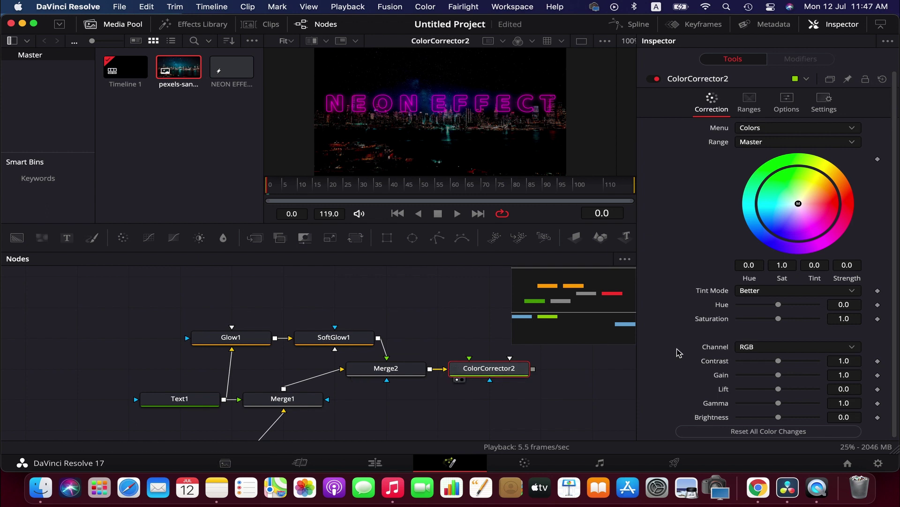
pyautogui.moveTo(798, 205)
pyautogui.mouseDown()
pyautogui.moveTo(839, 200)
pyautogui.moveTo(836, 208)
pyautogui.mouseUp()
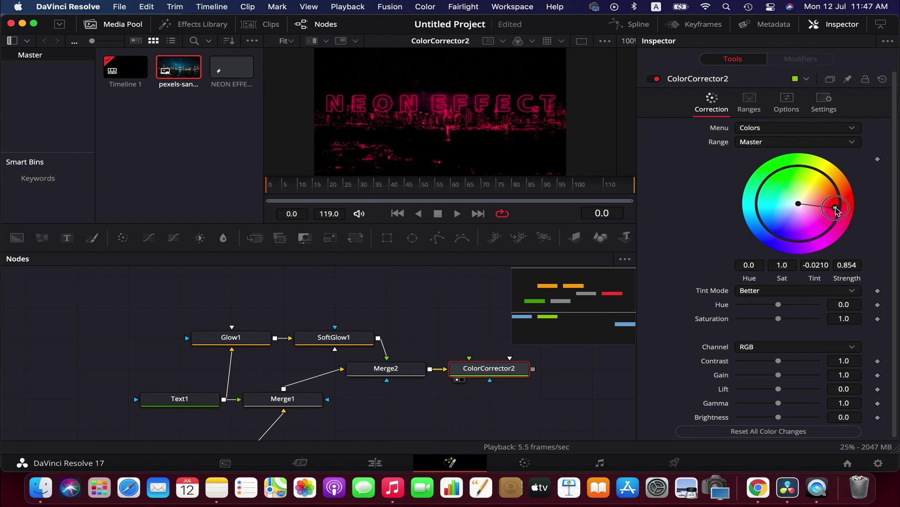
pyautogui.moveTo(836, 209)
pyautogui.mouseDown()
pyautogui.moveTo(844, 215)
pyautogui.moveTo(830, 208)
pyautogui.mouseUp()
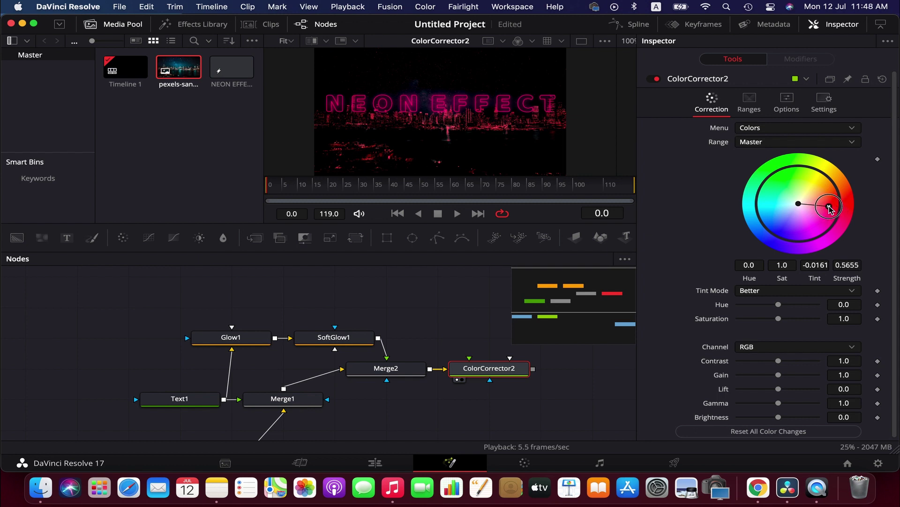
pyautogui.moveTo(830, 208); pyautogui.dragTo(831, 204)
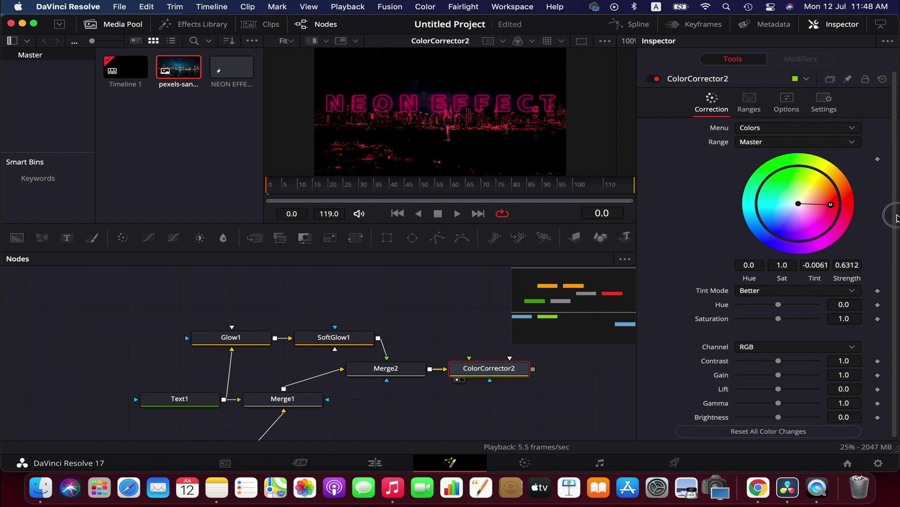
pyautogui.moveTo(777, 318)
pyautogui.mouseDown()
pyautogui.moveTo(754, 324)
pyautogui.moveTo(779, 327)
pyautogui.mouseUp()
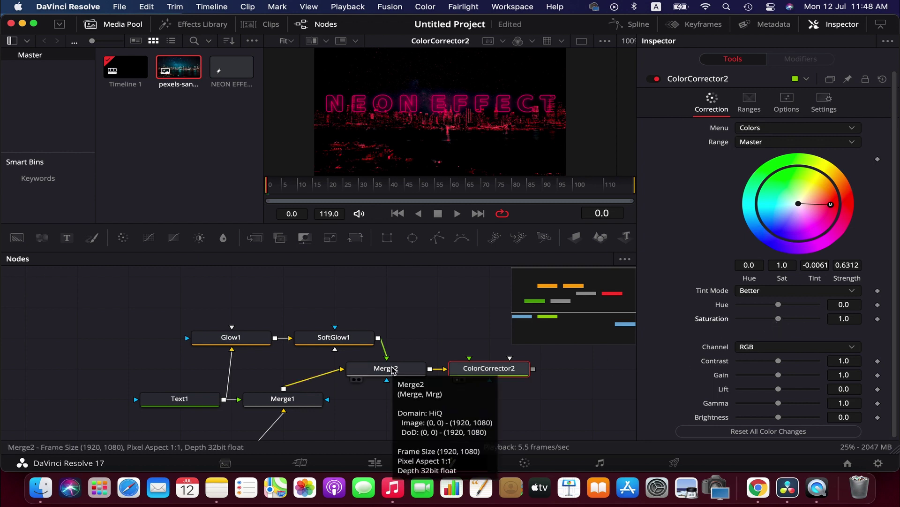
# Preview Merge2's Blend, then show Merge2's settings alongside ColorCorrector2's.
pyautogui.click(386, 368)
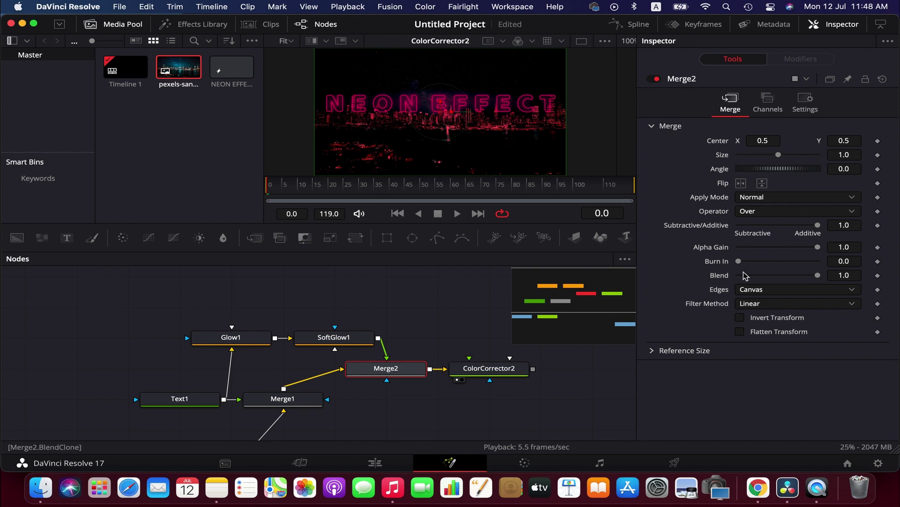
pyautogui.moveTo(818, 274); pyautogui.dragTo(822, 275)
pyautogui.click(499, 373)
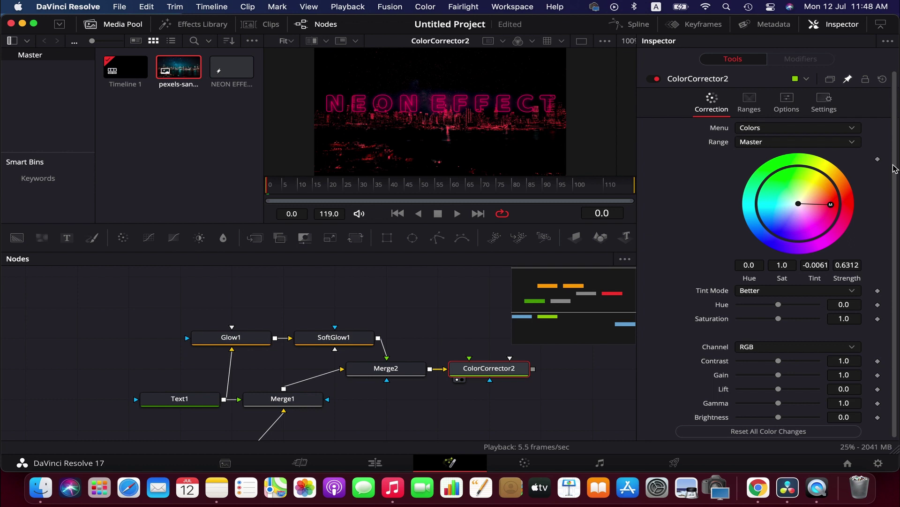
pyautogui.click(399, 374)
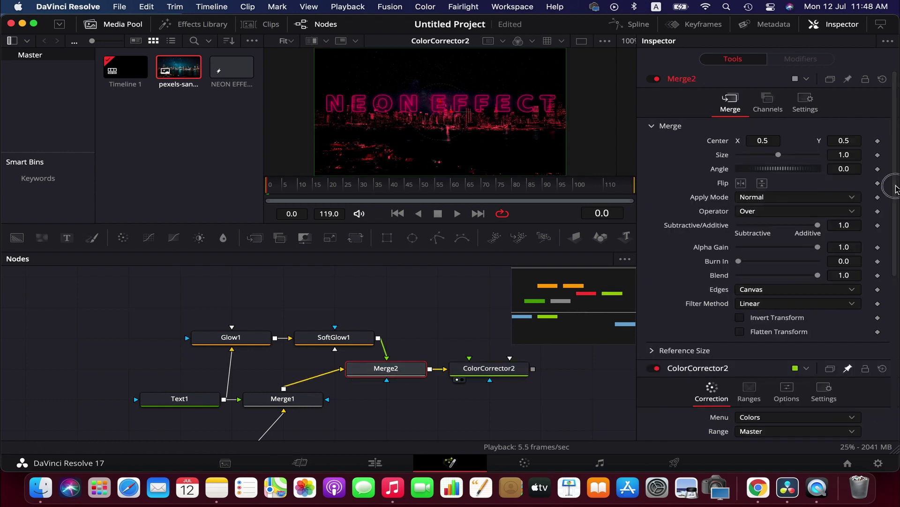
pyautogui.moveTo(896, 189); pyautogui.dragTo(893, 295)
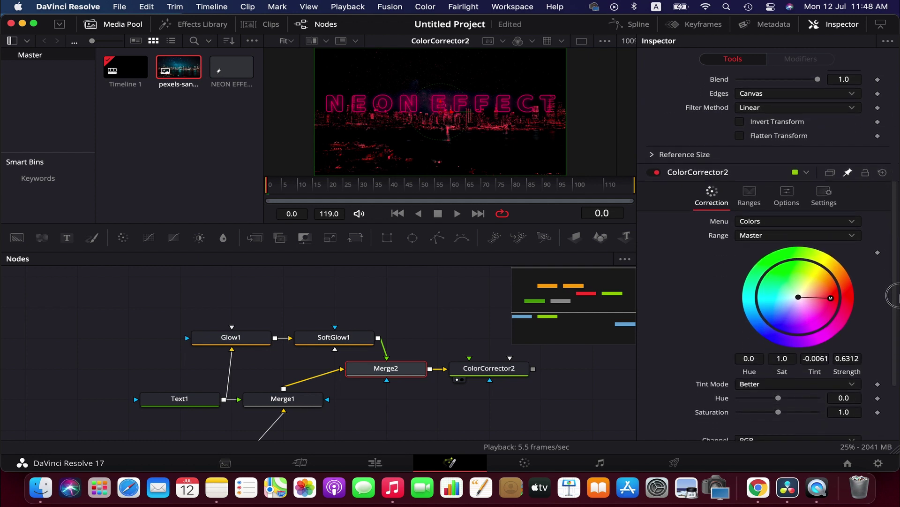
pyautogui.moveTo(898, 282); pyautogui.dragTo(894, 299)
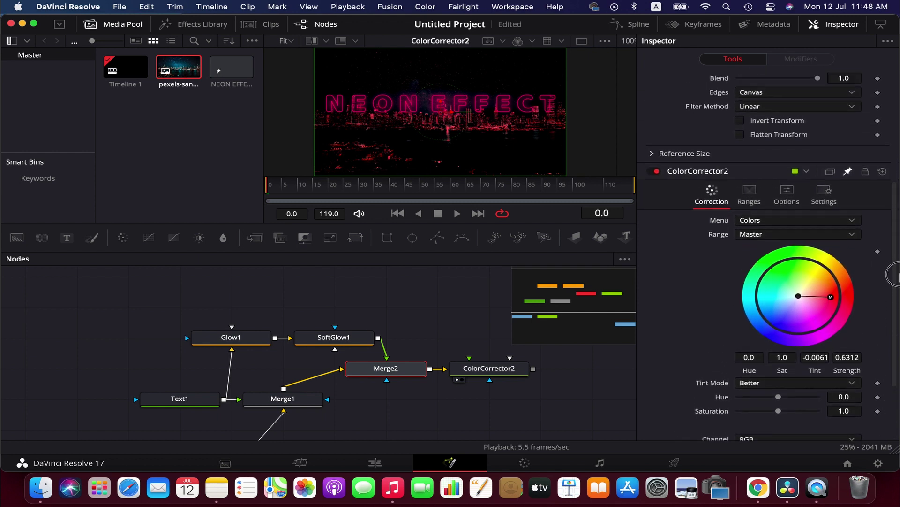
pyautogui.moveTo(894, 300); pyautogui.dragTo(894, 280)
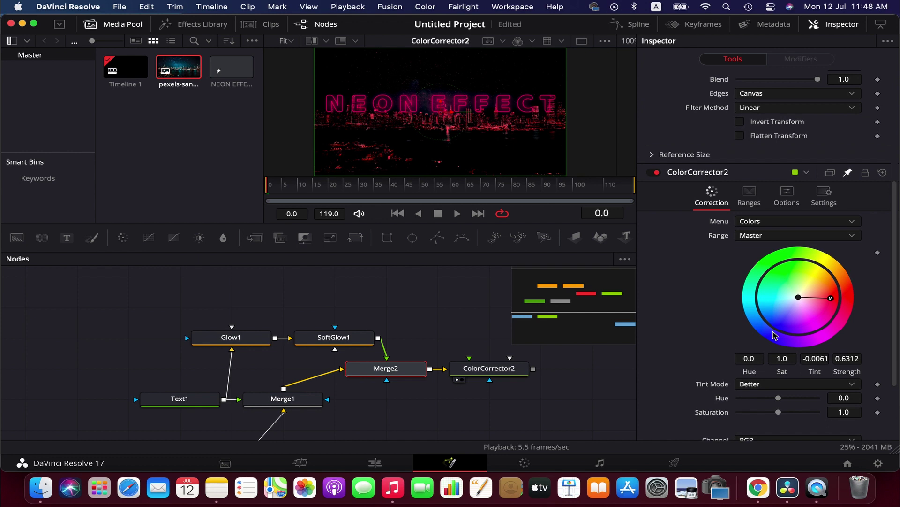
# Add an expression to ColorCorrector2's Saturation and pick-whip it to Merge2's Blend.
pyautogui.rightClick(721, 415)
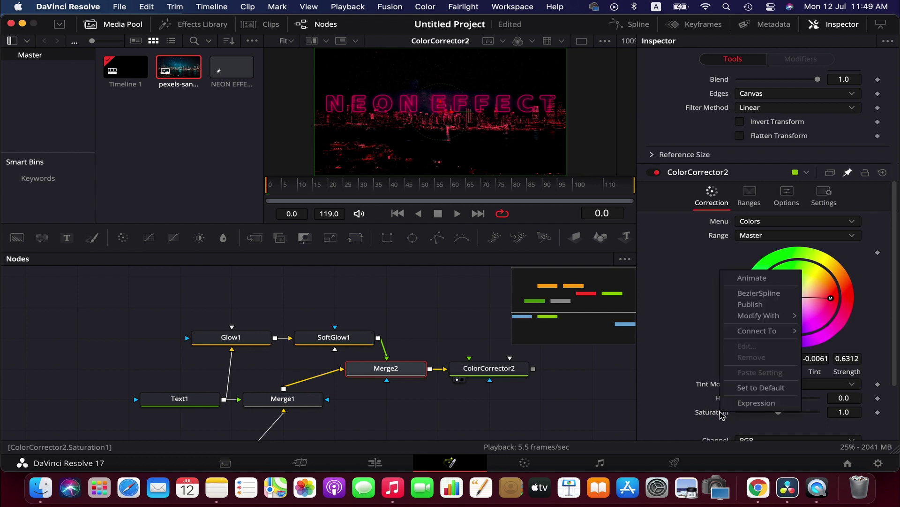
pyautogui.click(756, 402)
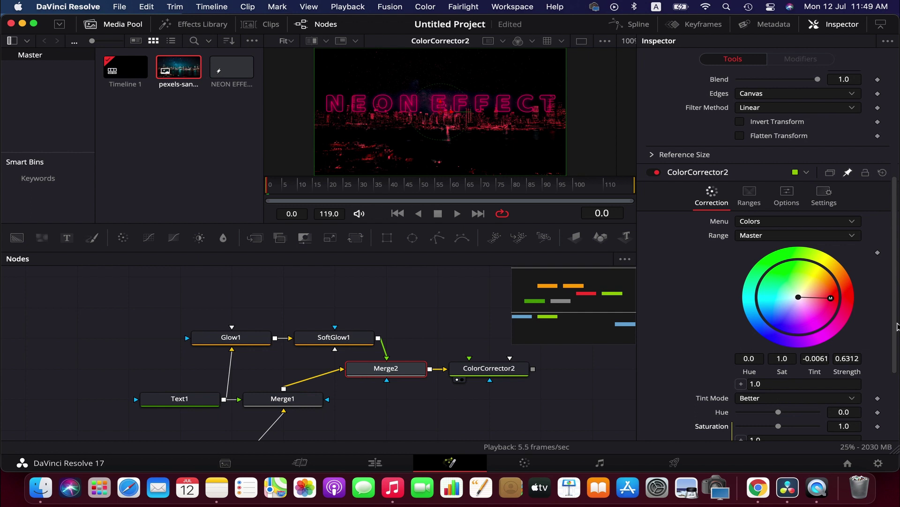
pyautogui.scroll(-1, 895, 327)
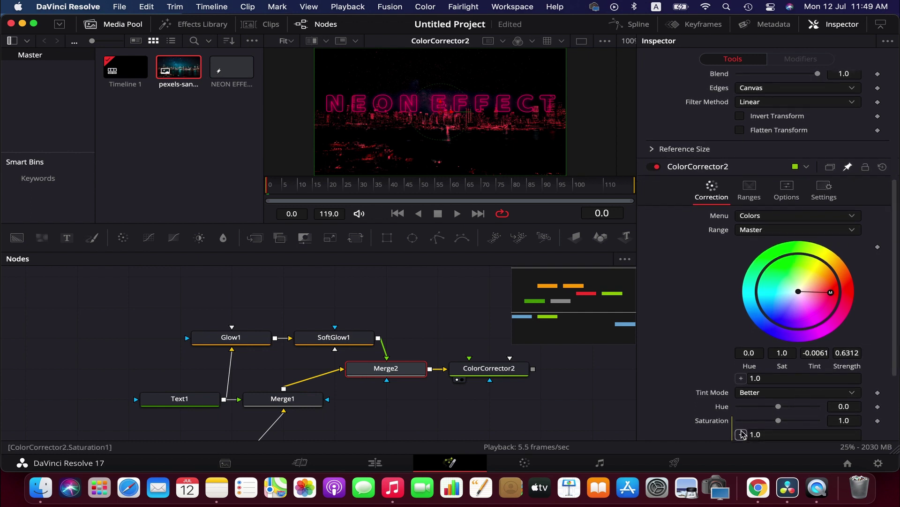
pyautogui.moveTo(742, 434); pyautogui.dragTo(722, 88)
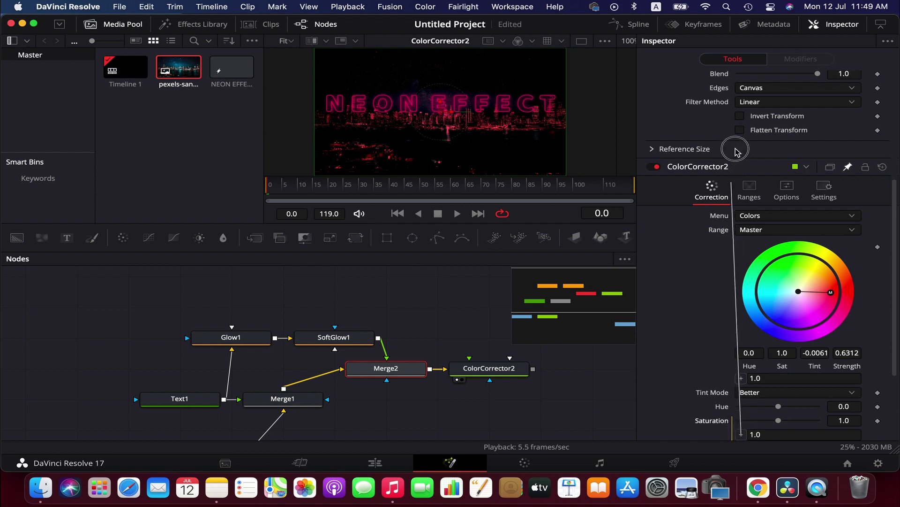
pyautogui.moveTo(721, 88); pyautogui.dragTo(719, 73)
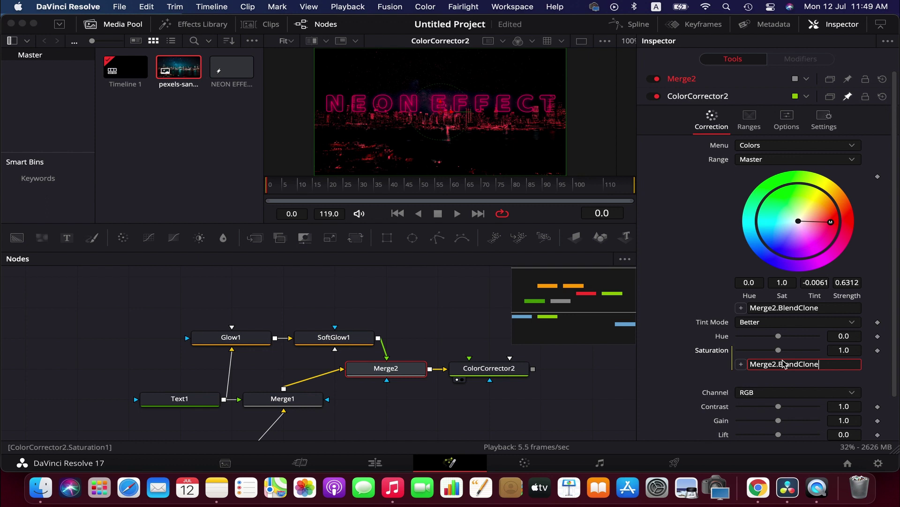
pyautogui.click(472, 368)
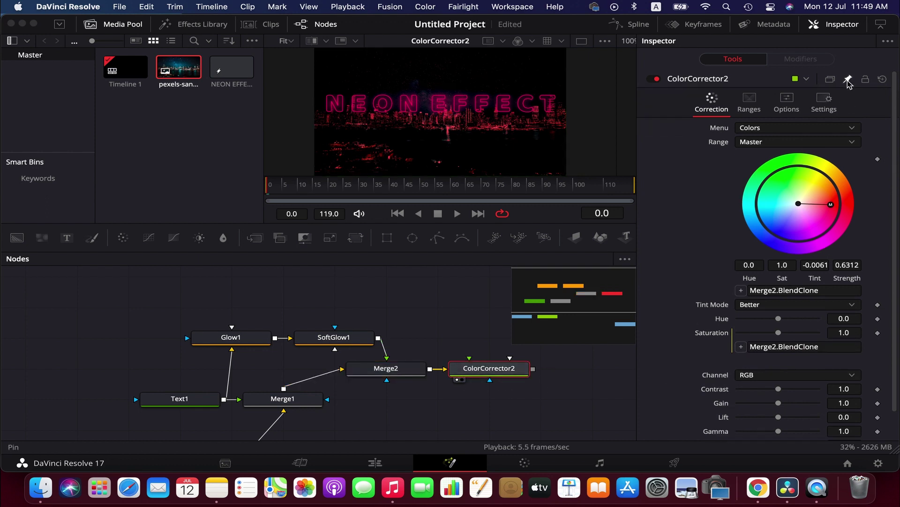
# Keyframe Merge2's Blend, dropping it to 0.0 and bringing it back to 1.0.
pyautogui.click(389, 374)
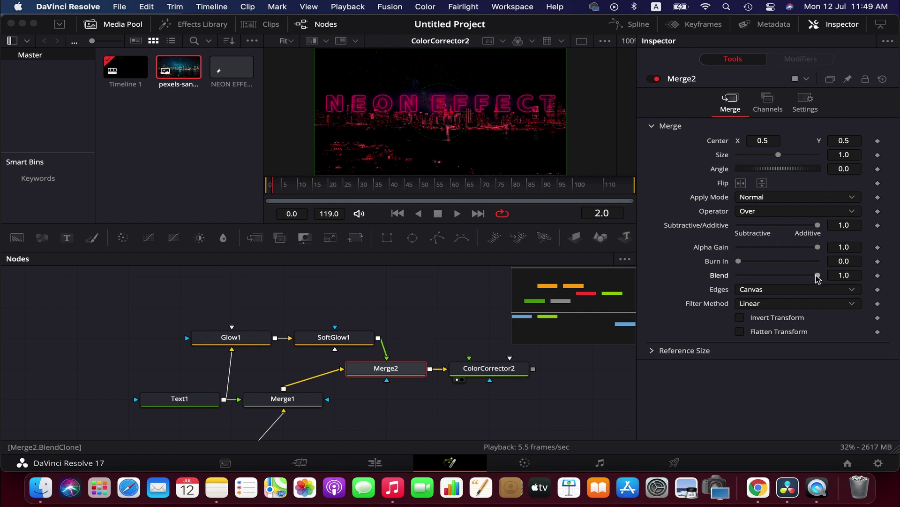
pyautogui.moveTo(817, 274); pyautogui.dragTo(713, 274)
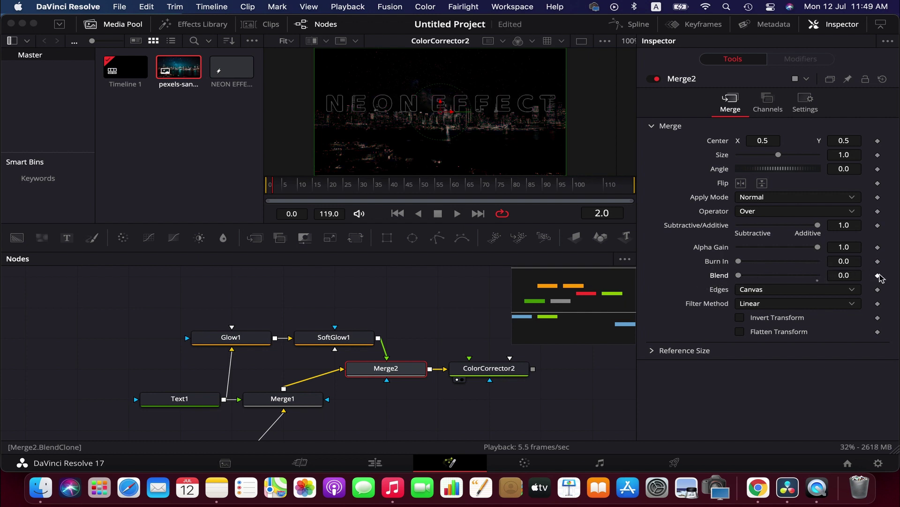
pyautogui.click(878, 275)
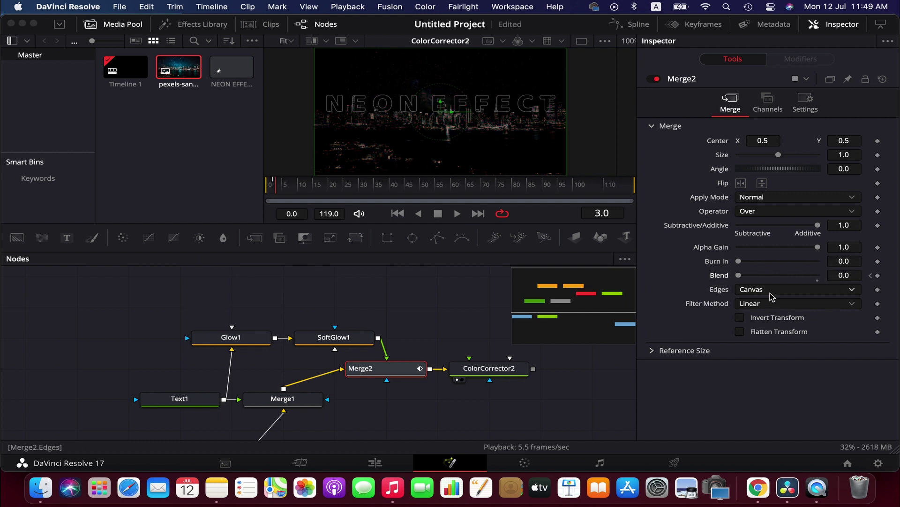
pyautogui.moveTo(738, 275); pyautogui.dragTo(825, 279)
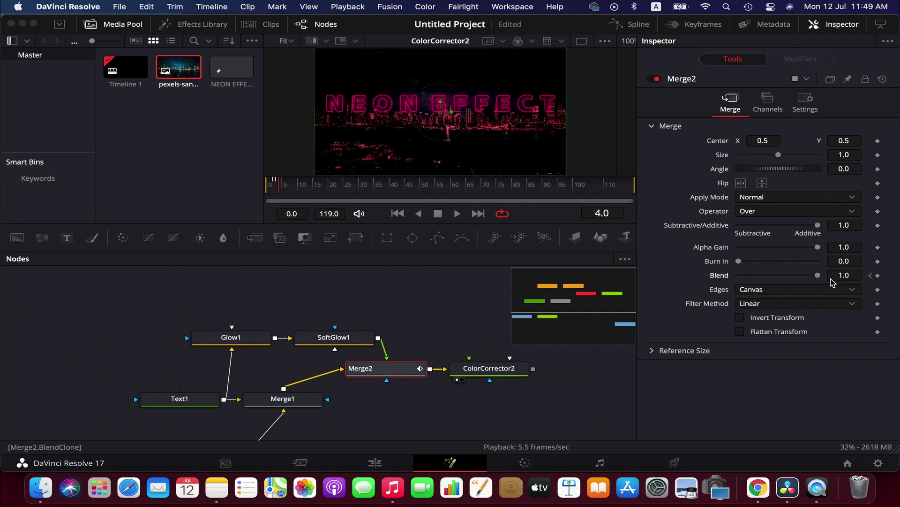
# Key Blend alternately 0.0 and 1.0 on later frames, then rewind and play the flicker.
pyautogui.moveTo(817, 276); pyautogui.dragTo(730, 284)
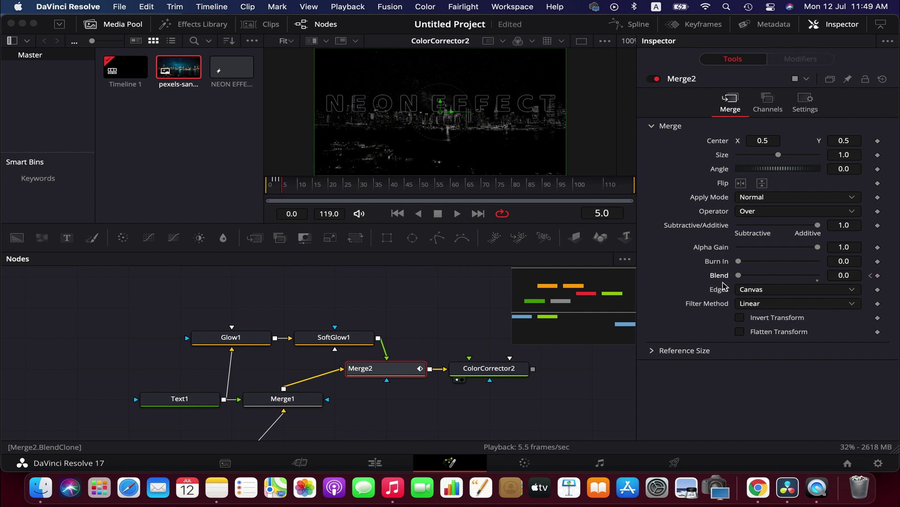
pyautogui.moveTo(744, 275); pyautogui.dragTo(842, 279)
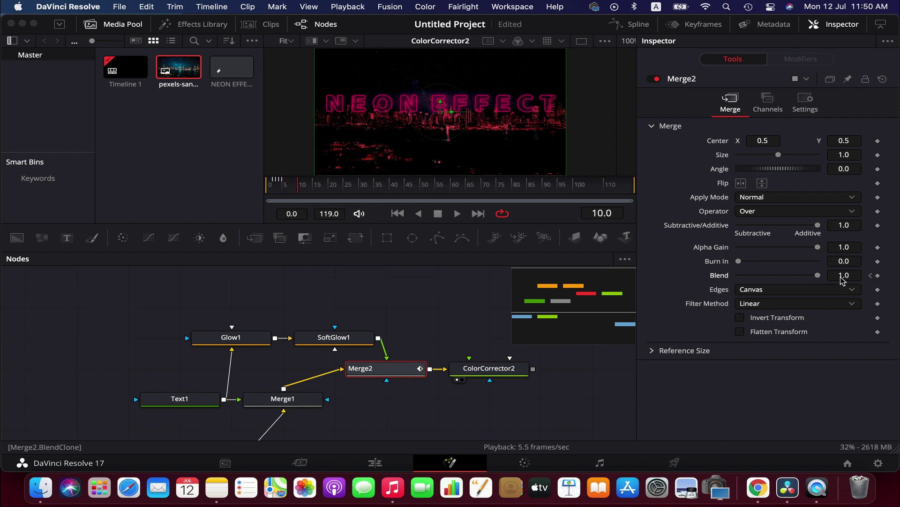
pyautogui.moveTo(807, 281)
pyautogui.mouseDown()
pyautogui.moveTo(716, 284)
pyautogui.moveTo(820, 277)
pyautogui.moveTo(735, 278)
pyautogui.moveTo(856, 287)
pyautogui.moveTo(730, 280)
pyautogui.moveTo(860, 277)
pyautogui.mouseUp()
pyautogui.moveTo(818, 276)
pyautogui.mouseDown()
pyautogui.moveTo(735, 280)
pyautogui.moveTo(841, 289)
pyautogui.moveTo(735, 278)
pyautogui.moveTo(836, 281)
pyautogui.mouseUp()
pyautogui.press('Right')
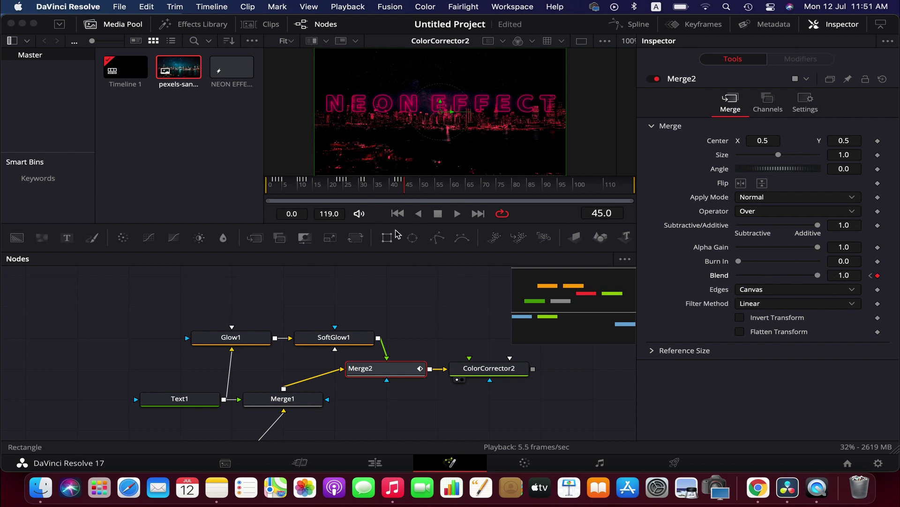
pyautogui.click(399, 214)
pyautogui.click(456, 213)
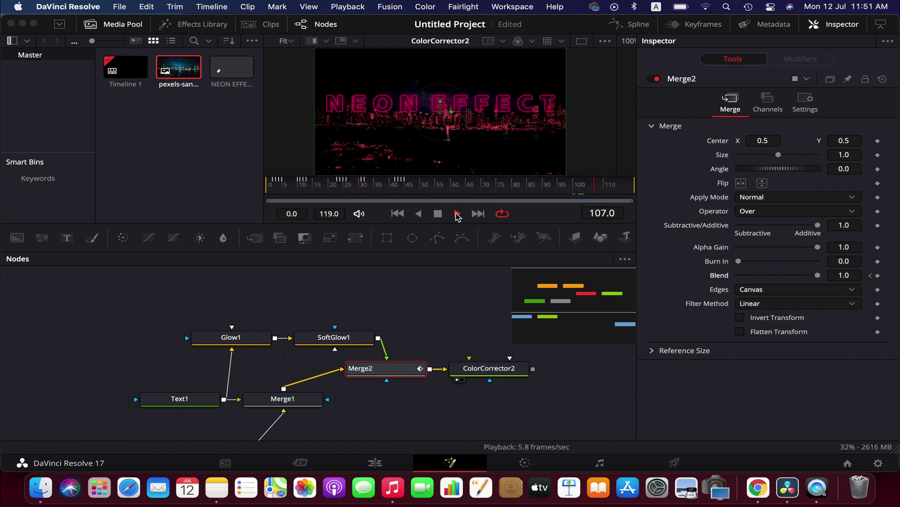
# Change Text1's shading outline colour from magenta to white and preview the playback.
pyautogui.click(457, 215)
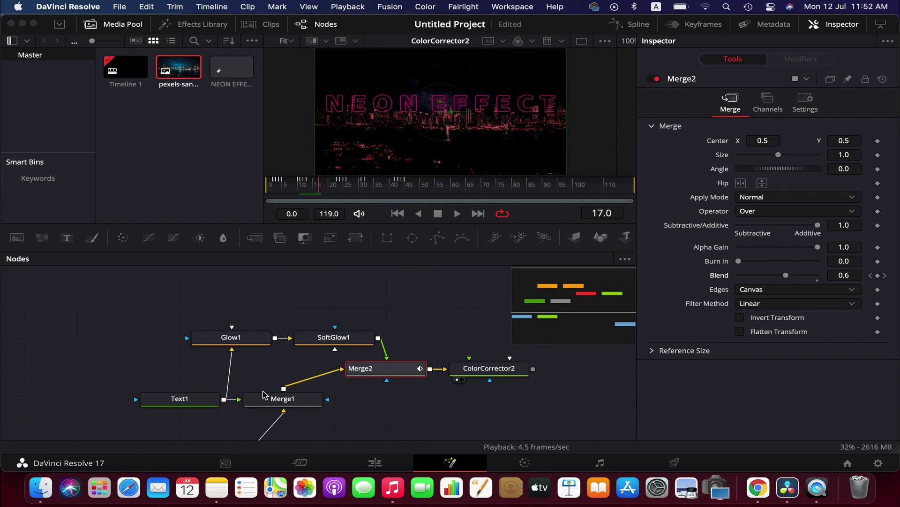
pyautogui.click(180, 398)
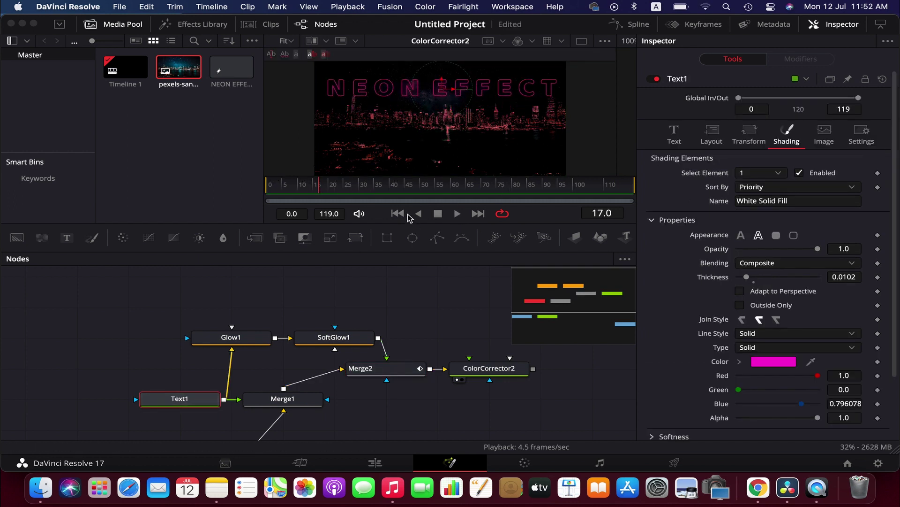
pyautogui.click(774, 361)
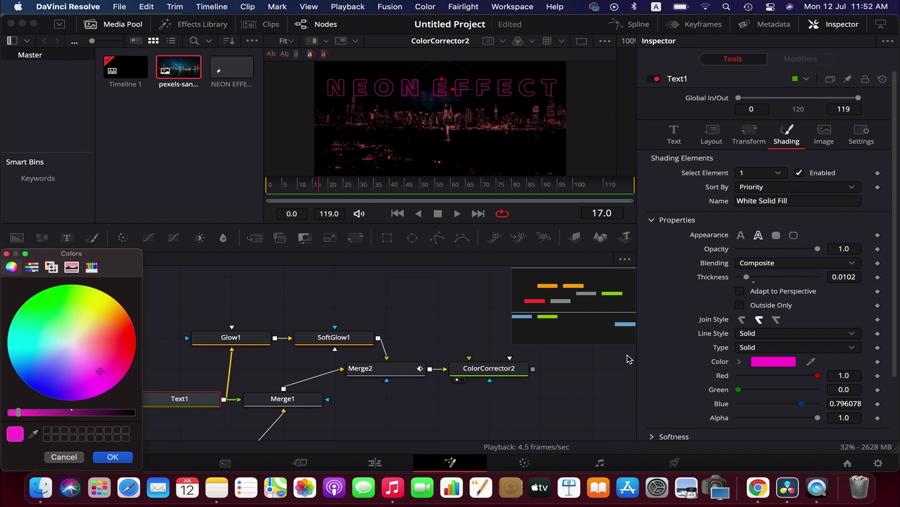
pyautogui.moveTo(105, 373); pyautogui.dragTo(72, 345)
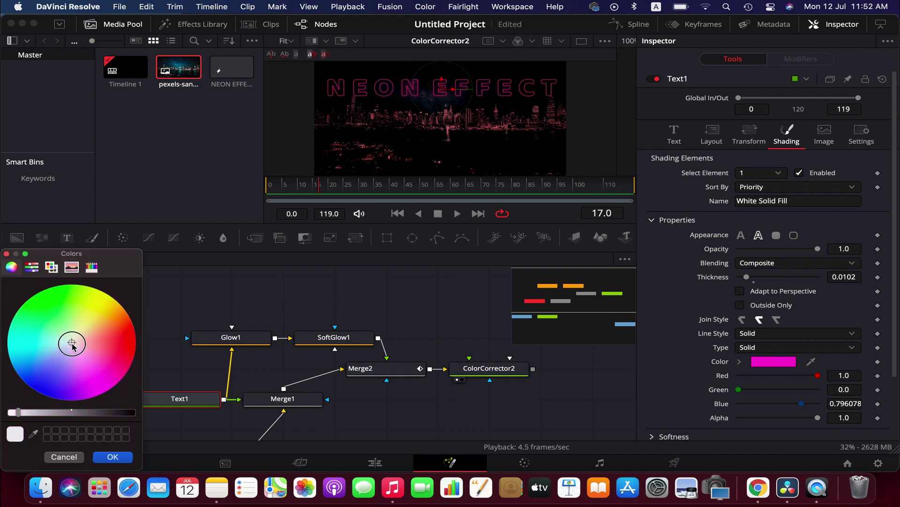
pyautogui.click(112, 456)
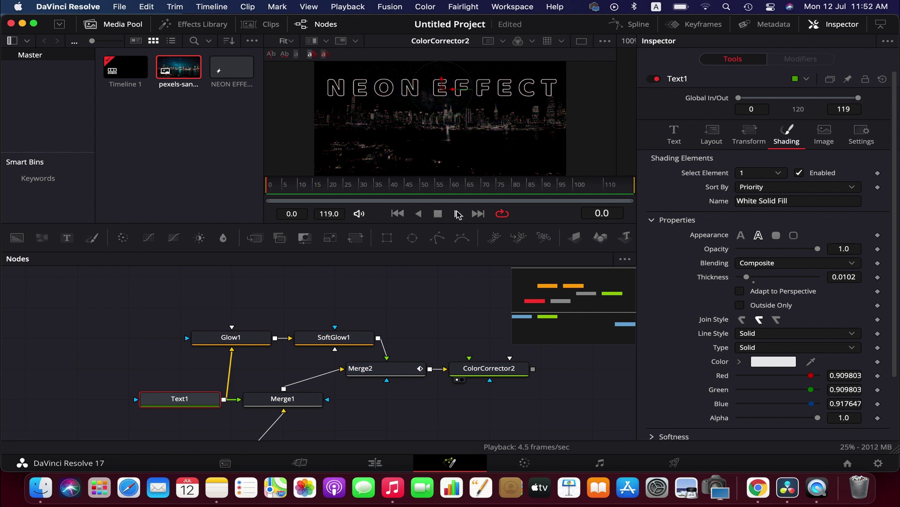
pyautogui.click(457, 214)
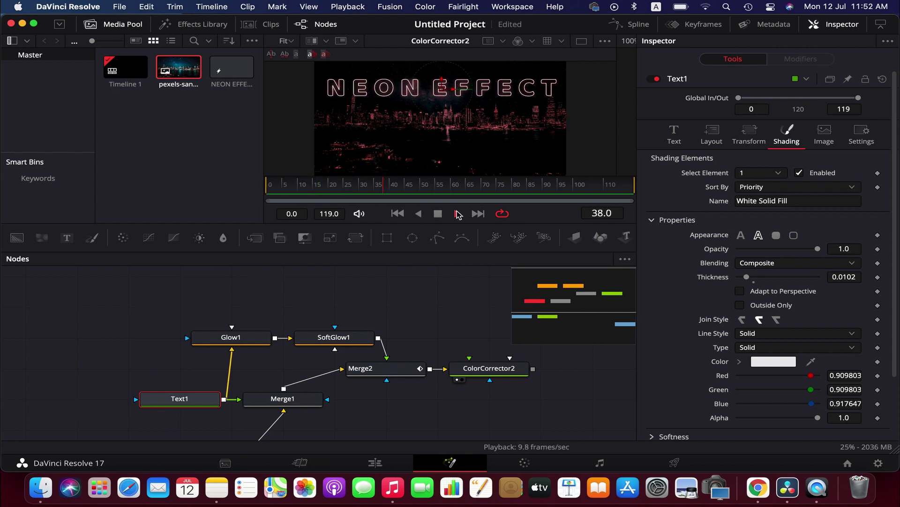
pyautogui.click(456, 213)
pyautogui.click(500, 368)
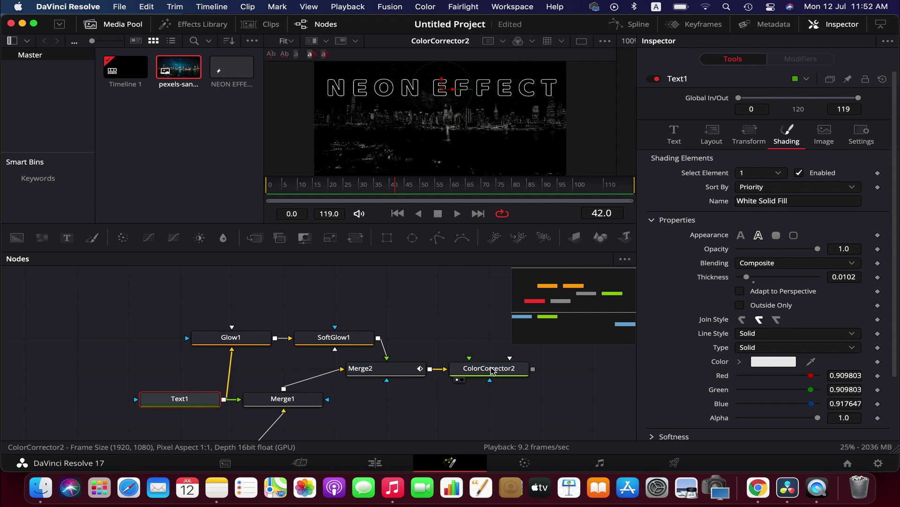
# Push ColorCorrector2's tint toward magenta, about 0.97 strength, and preview from the start.
pyautogui.moveTo(834, 206); pyautogui.dragTo(823, 232)
pyautogui.moveTo(401, 195); pyautogui.dragTo(275, 190)
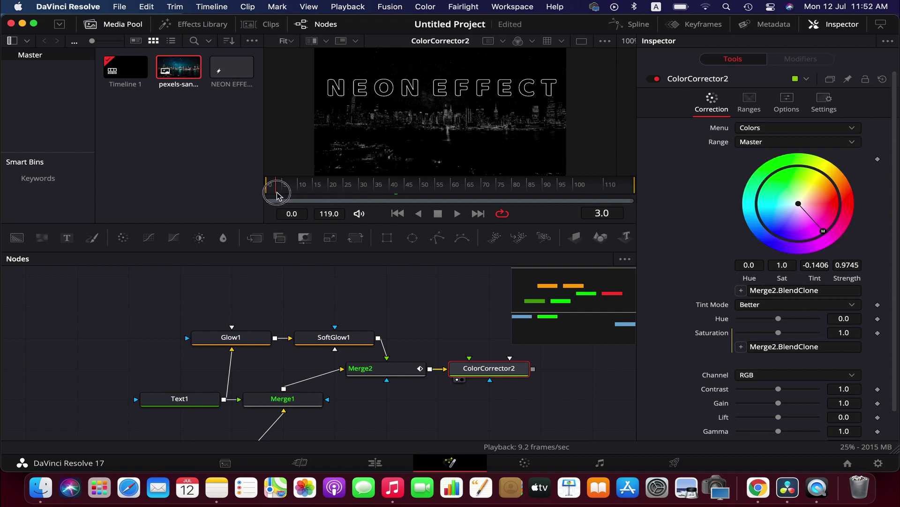
pyautogui.press('space')
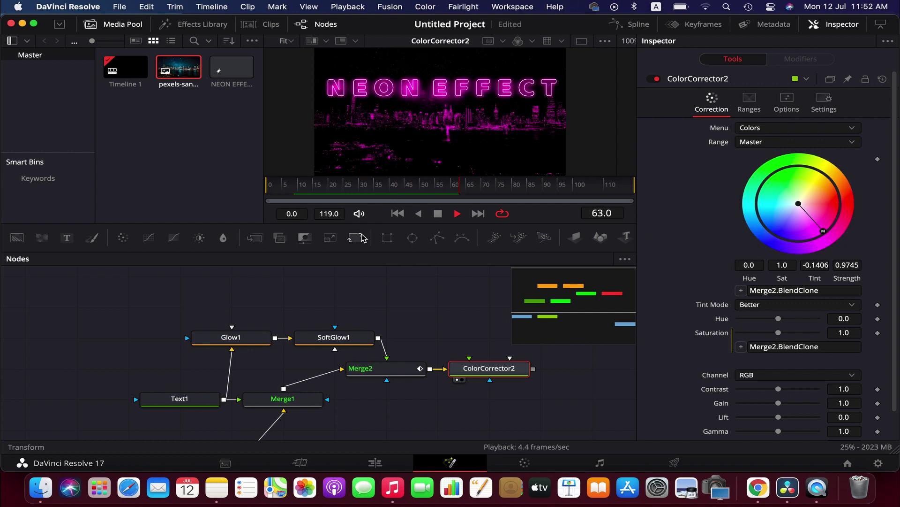
pyautogui.press('space')
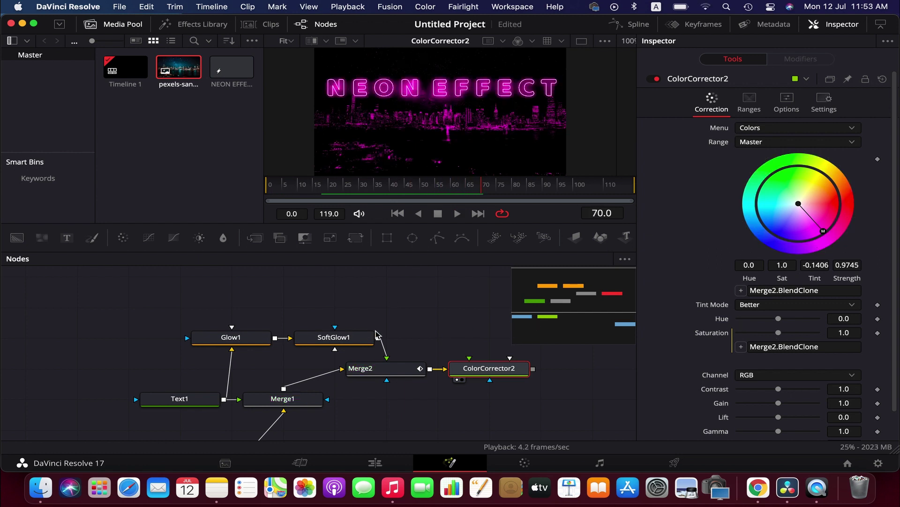
pyautogui.click(204, 397)
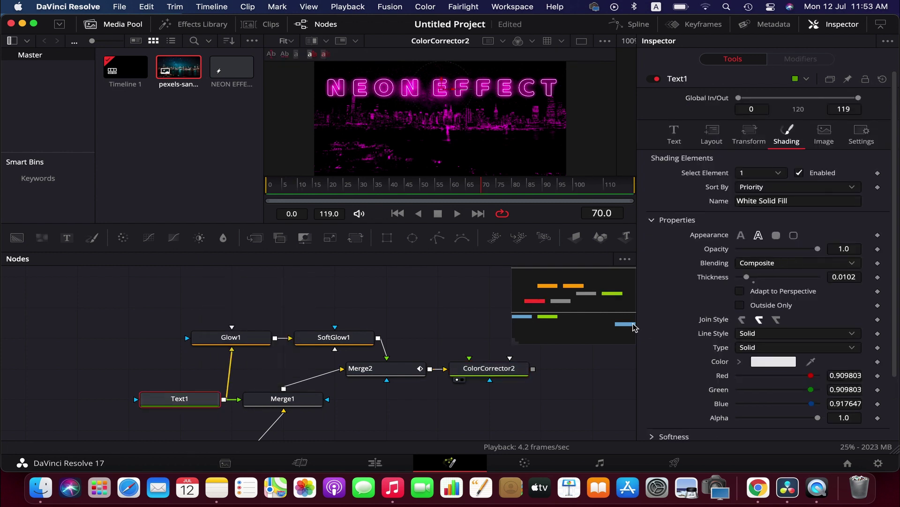
# Lower Merge1's Blend to about 0.5 and play the animation.
pyautogui.click(285, 398)
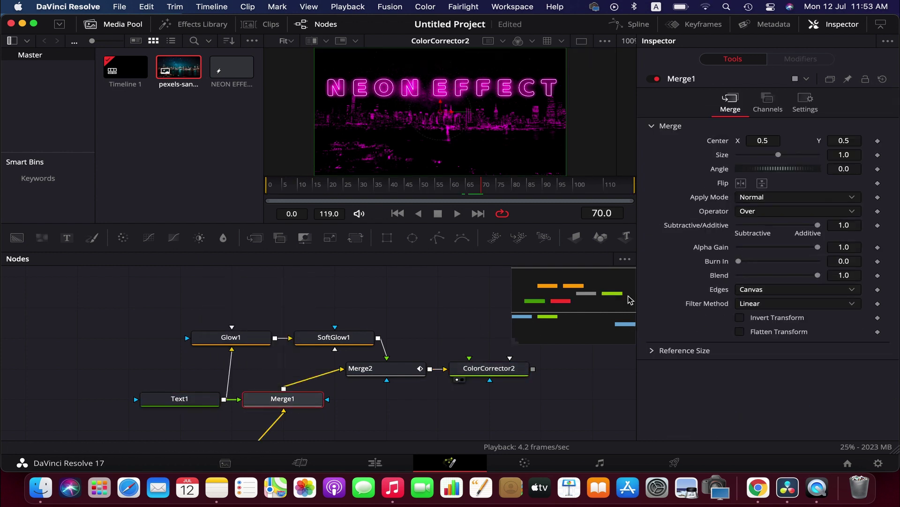
pyautogui.moveTo(818, 275); pyautogui.dragTo(778, 275)
pyautogui.click(456, 214)
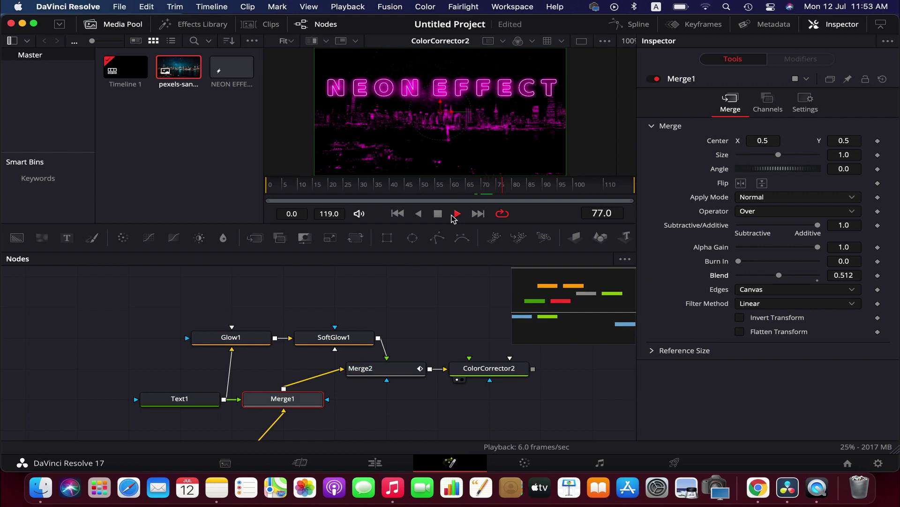
# Connect ColorCorrector2's output to MediaOut1 and show the Edit page.
pyautogui.click(375, 463)
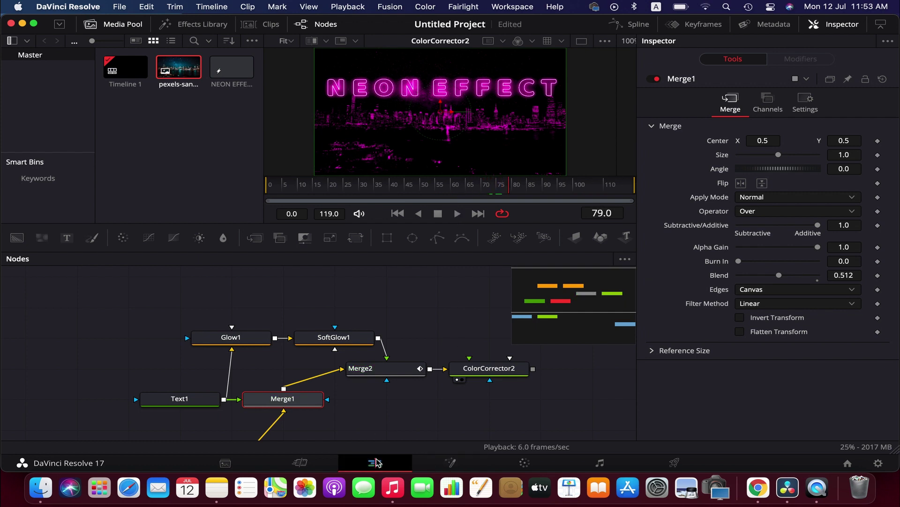
pyautogui.click(451, 462)
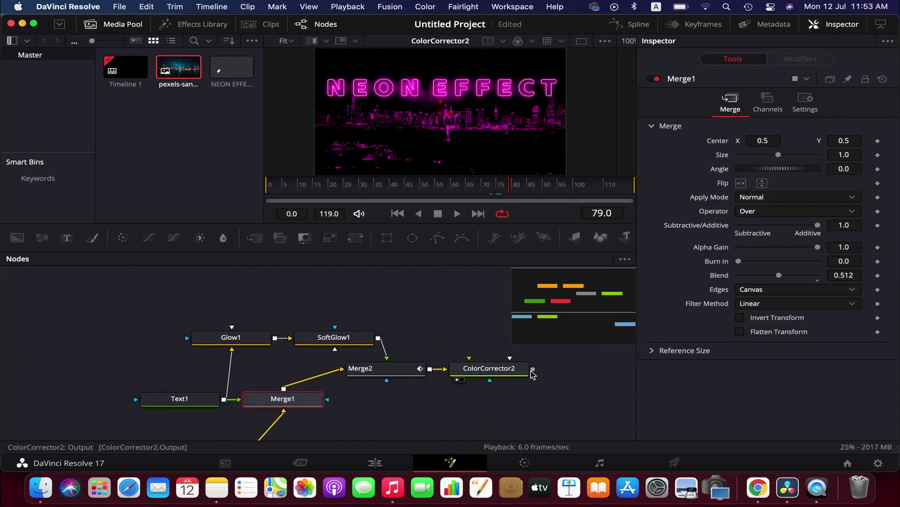
pyautogui.scroll(-2, 529, 375)
pyautogui.moveTo(529, 304); pyautogui.dragTo(610, 306)
pyautogui.scroll(-1, 435, 363)
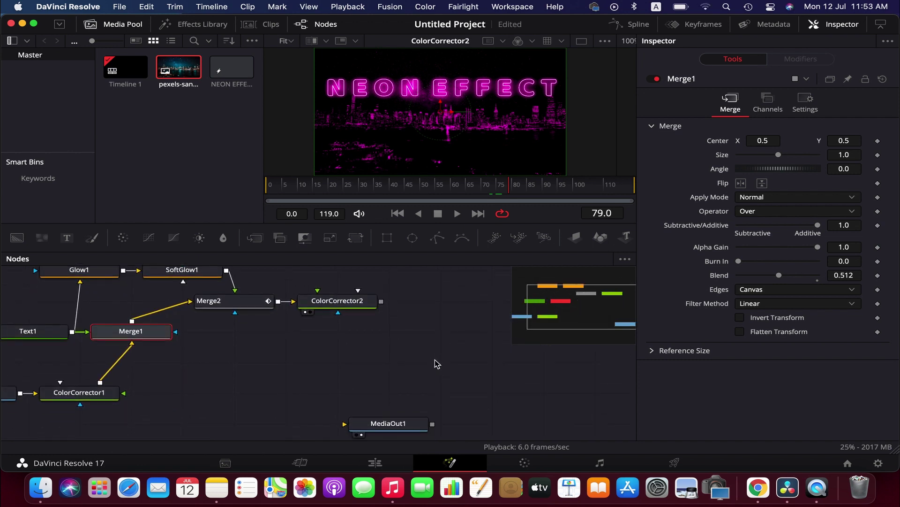
pyautogui.moveTo(381, 301); pyautogui.dragTo(399, 428)
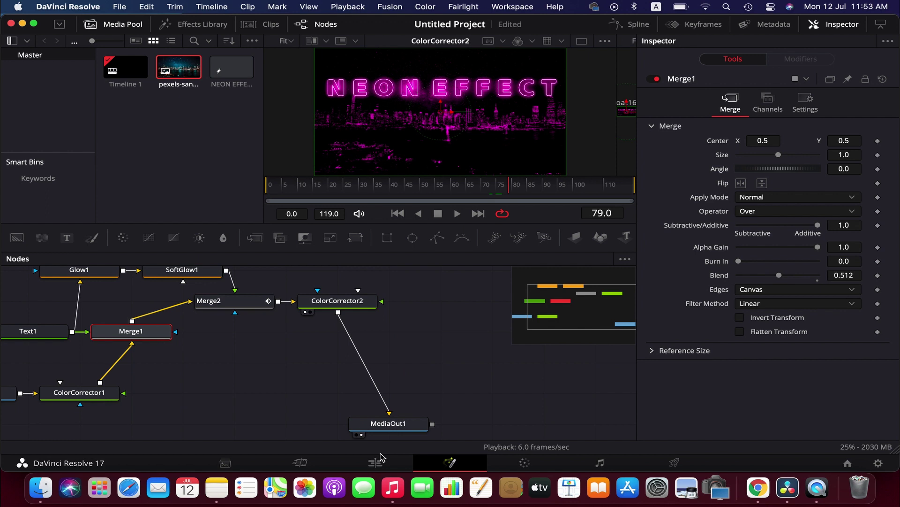
pyautogui.click(375, 462)
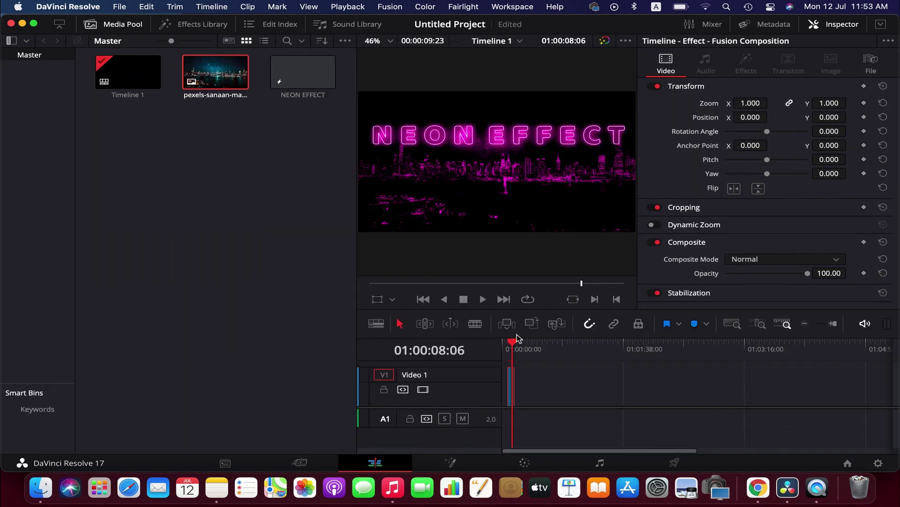
# Loop the neon title in an enlarged Edit page viewer with the Media Pool hidden.
pyautogui.moveTo(517, 339); pyautogui.dragTo(509, 341)
pyautogui.hotkey('ctrl', '/')
pyautogui.click(117, 24)
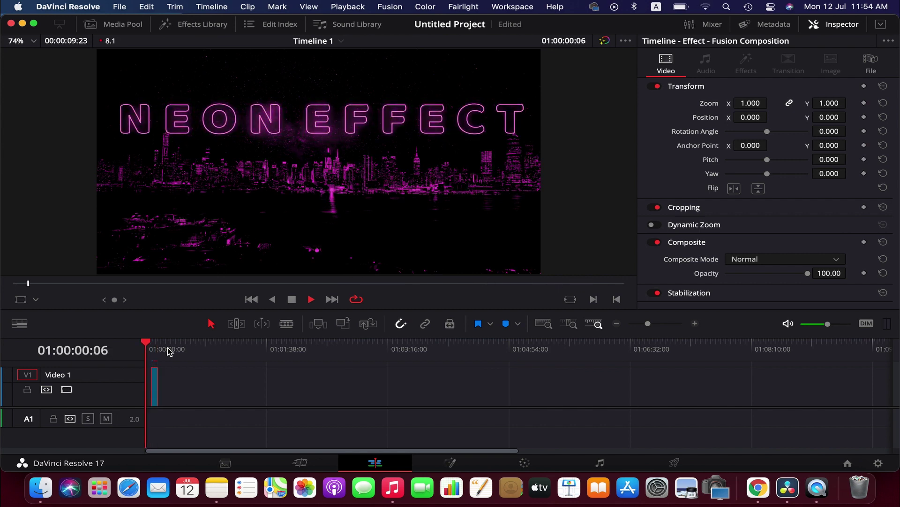
pyautogui.press('space')
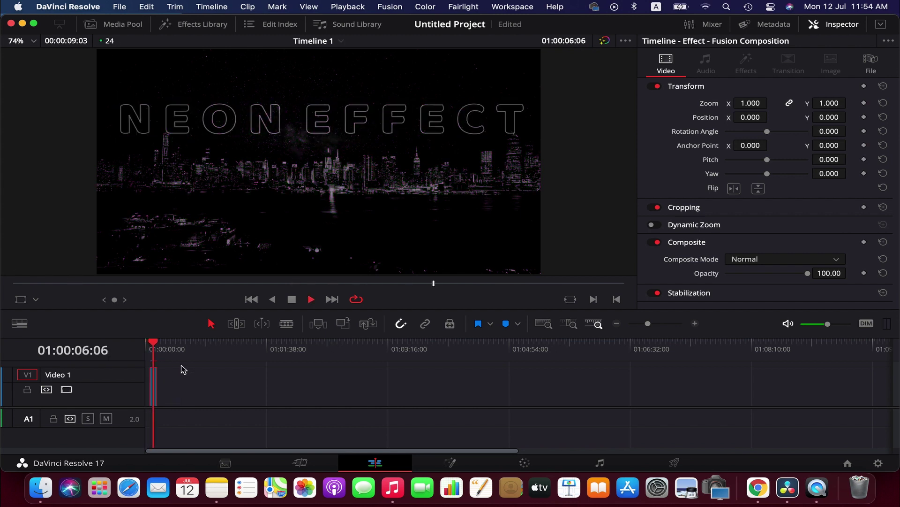
pyautogui.press('space')
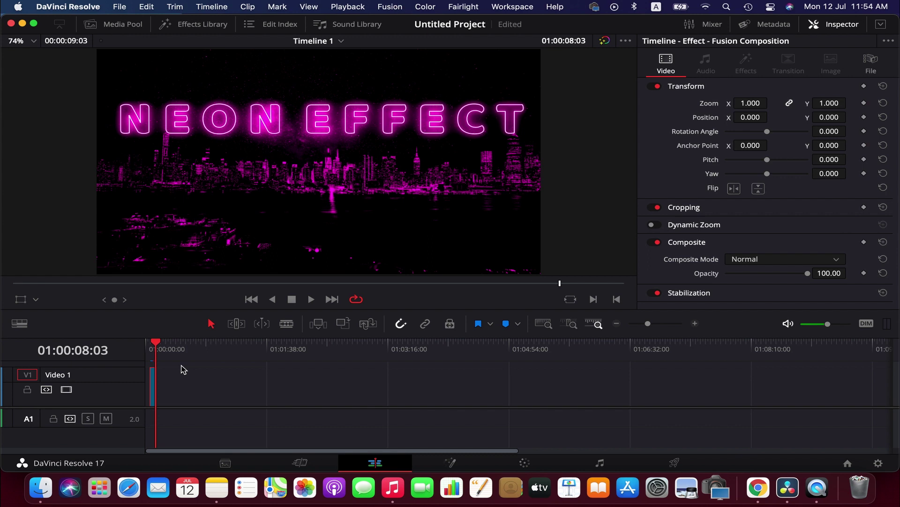